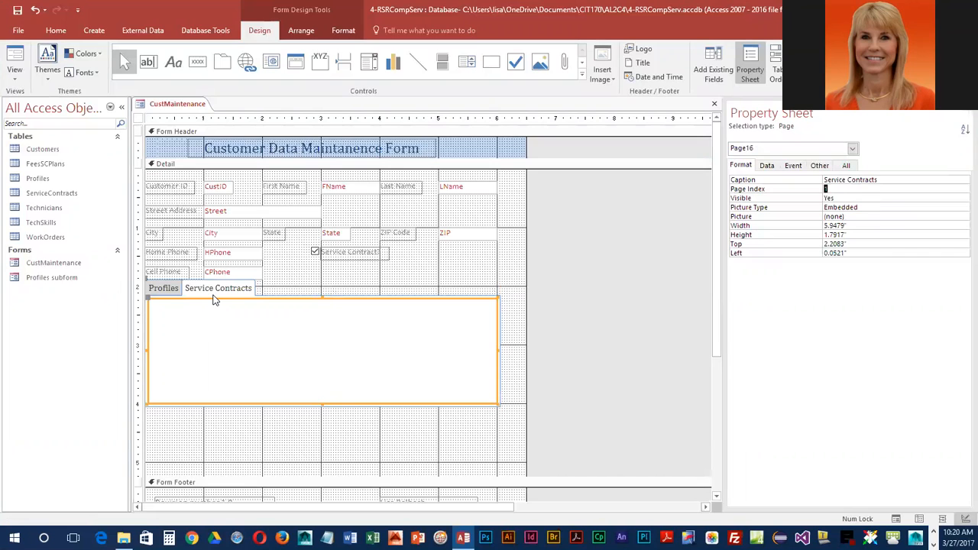
- Place a Subform/Subreport control on the Service Contracts tab page and base it on existing tables and queries
left_click(582, 80)
left_click(170, 84)
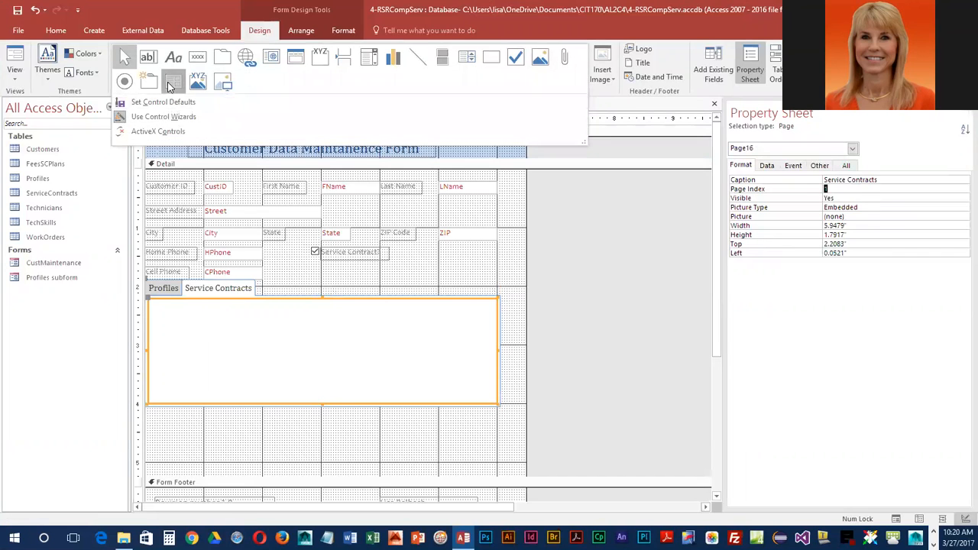
left_click(151, 301)
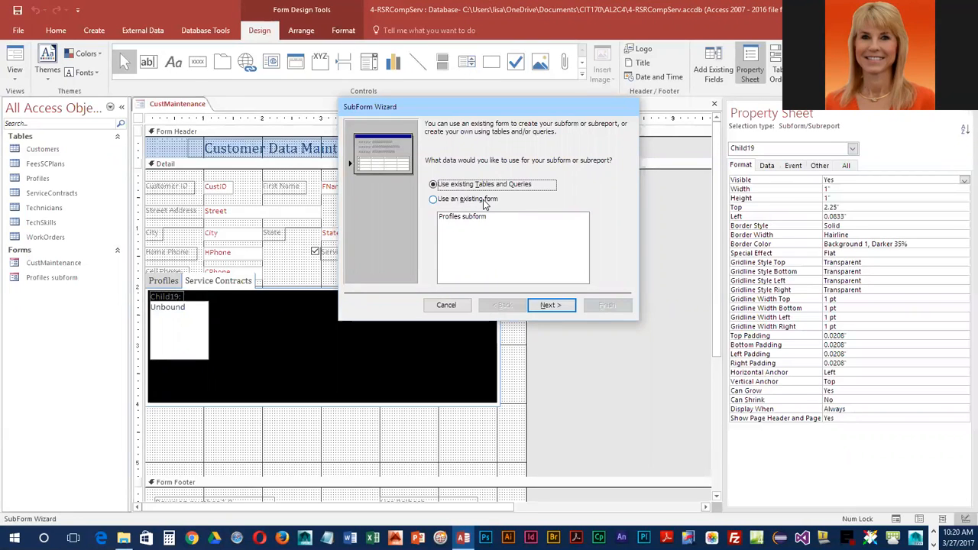
left_click(551, 306)
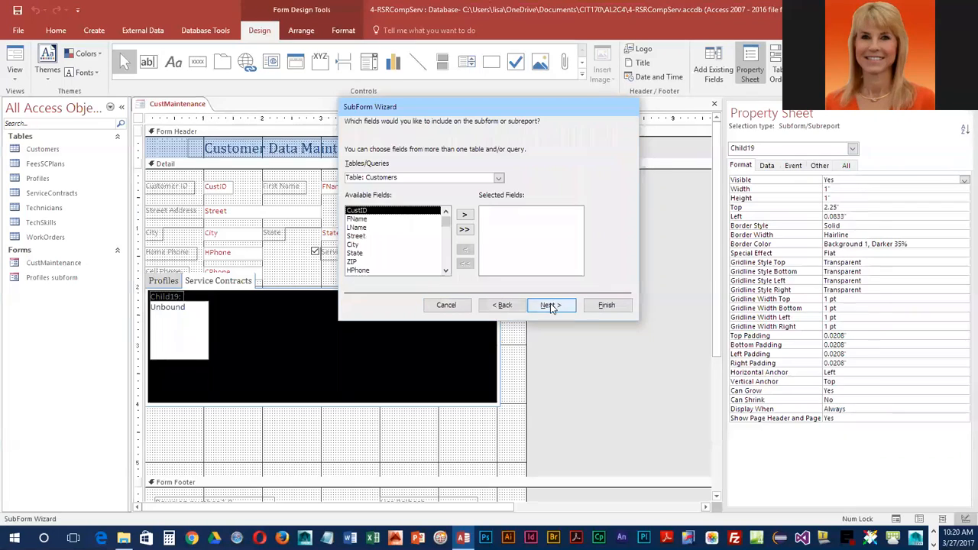
- Include all ServiceContracts table fields except CustID in the subform, keep the CustID link and finish the wizard
left_click(498, 177)
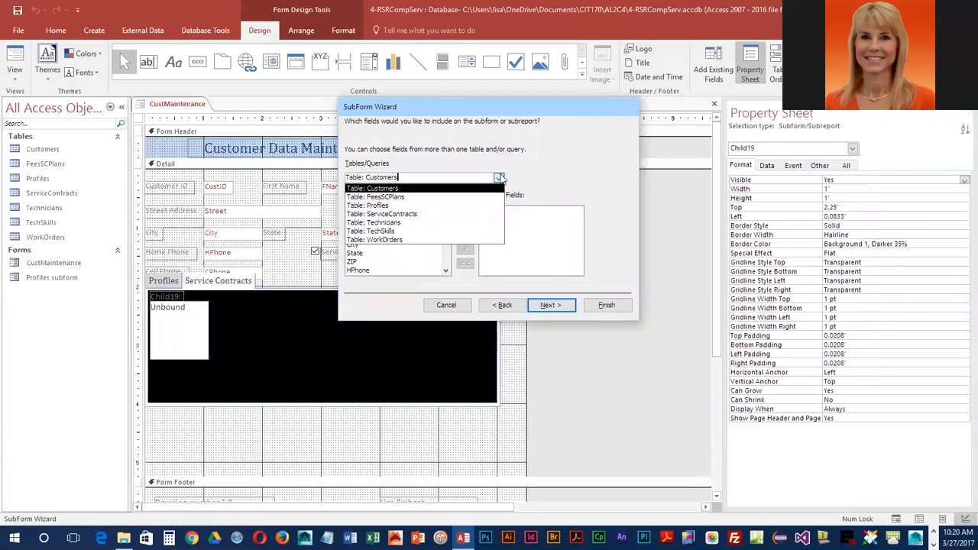
left_click(422, 214)
left_click(465, 232)
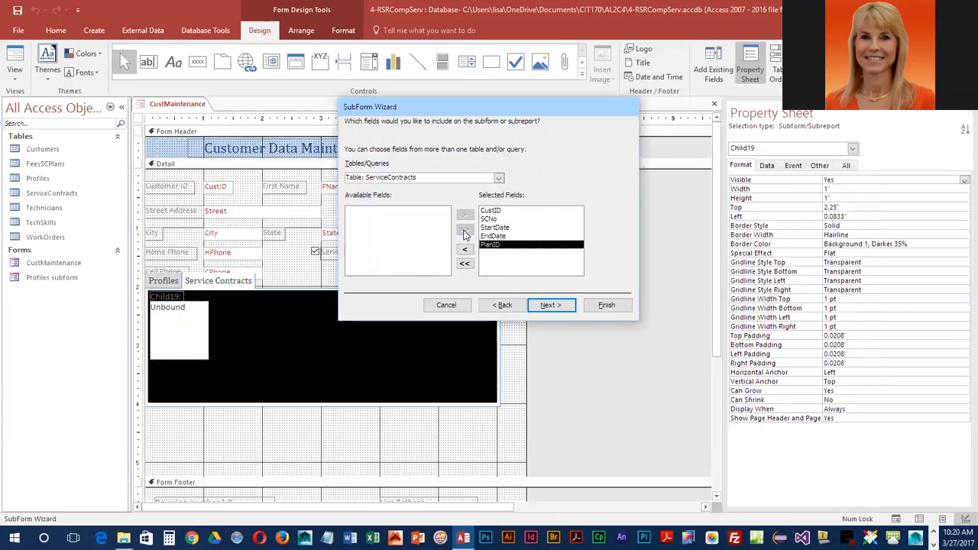
left_click(464, 249)
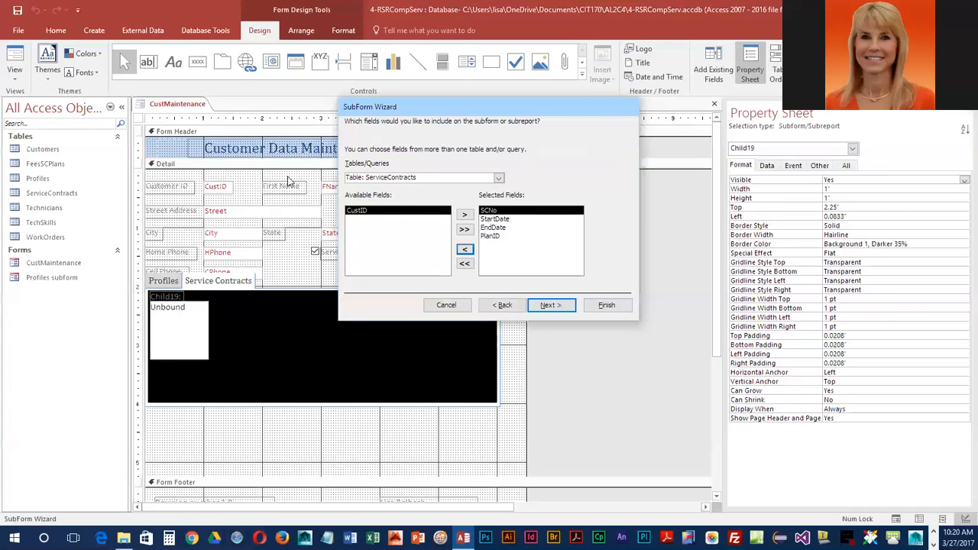
left_click(551, 305)
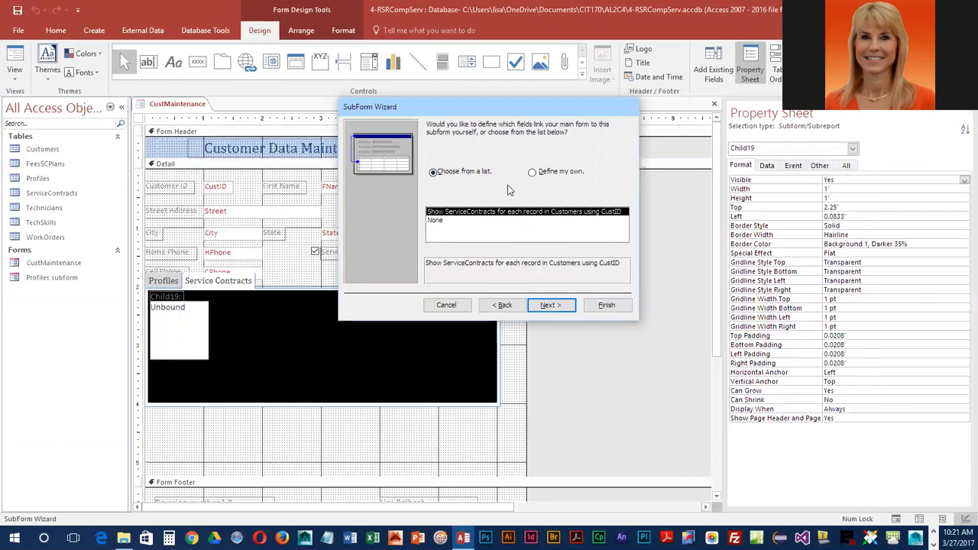
left_click(609, 306)
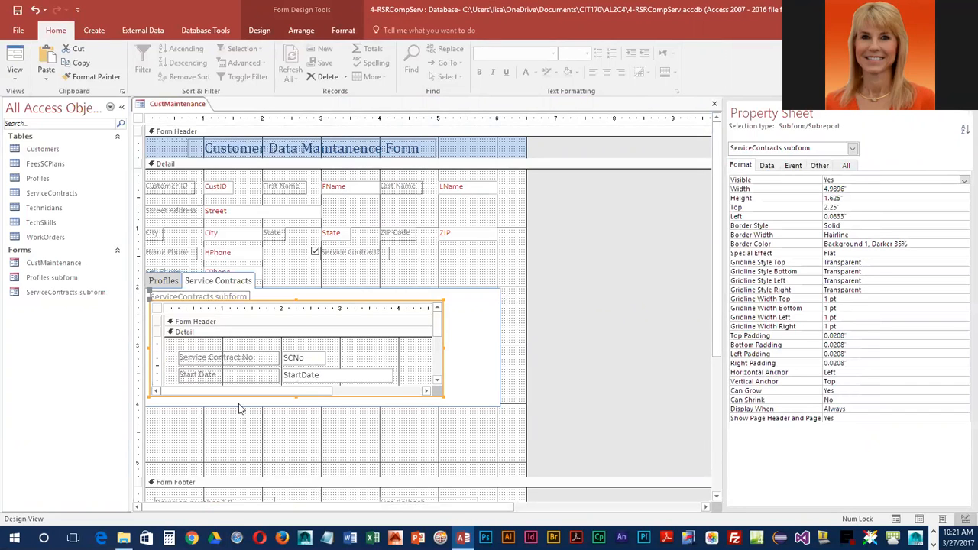
- Delete the ServiceContracts subform's label, then move the subform into the tab page's upper-left corner and widen it to 6"
left_click(200, 295)
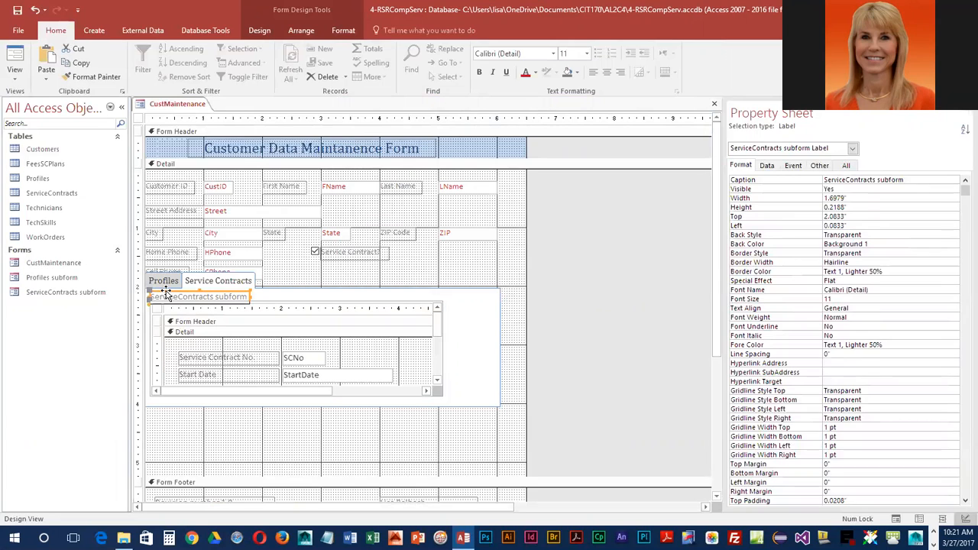
key("Delete")
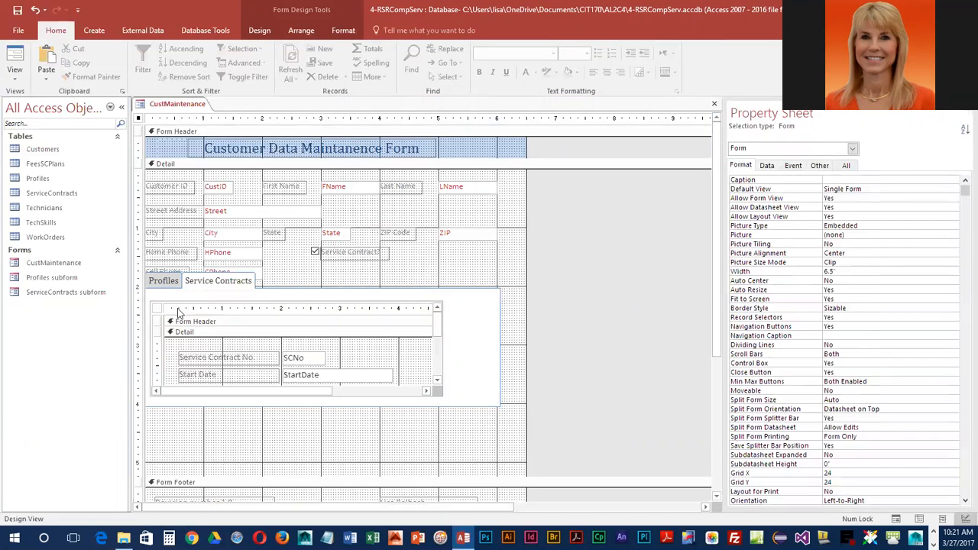
left_click(198, 298)
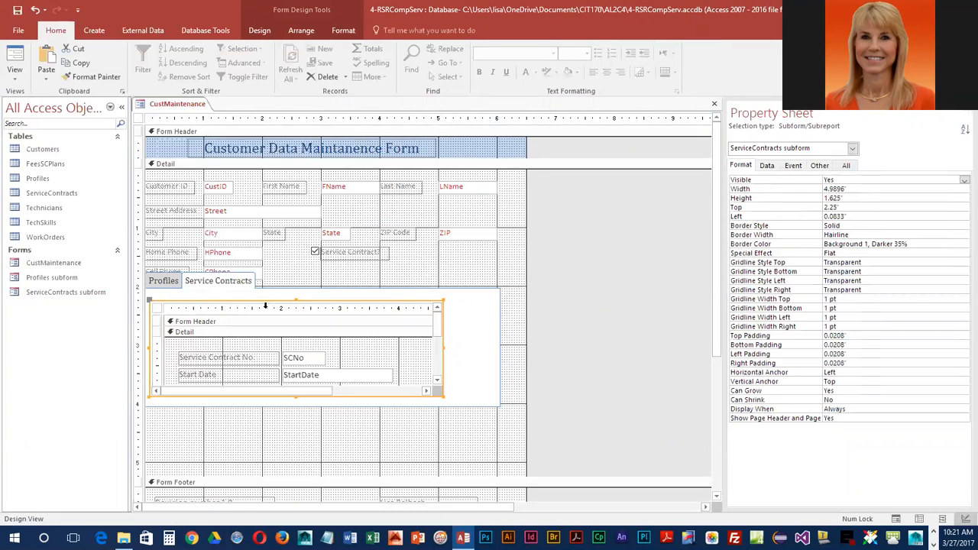
left_click_drag(148, 301, 145, 294)
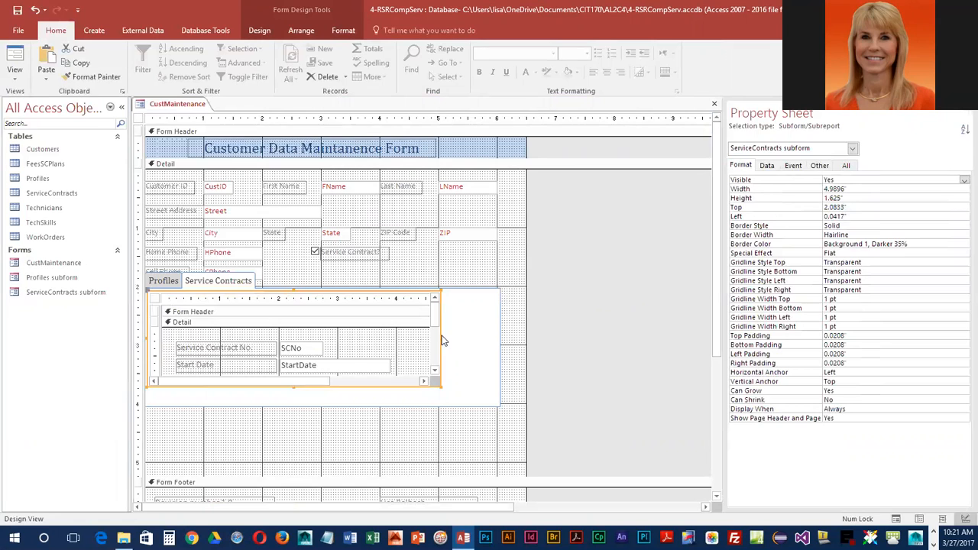
left_click_drag(440, 337, 499, 333)
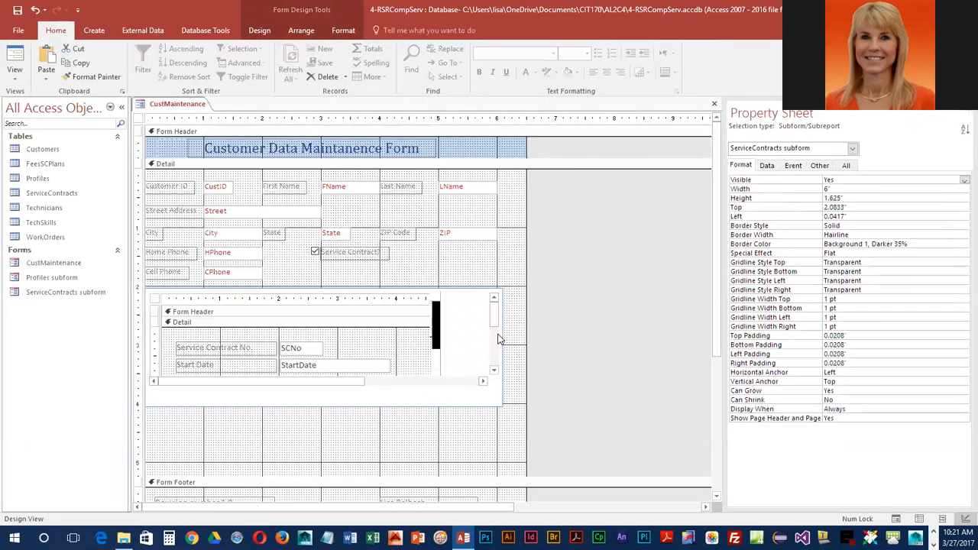
- Move the Service Contract No. label to the upper-left corner of the subform's Detail section and place the SCNo box beneath it
left_click(216, 352)
left_click_drag(168, 336, 162, 328)
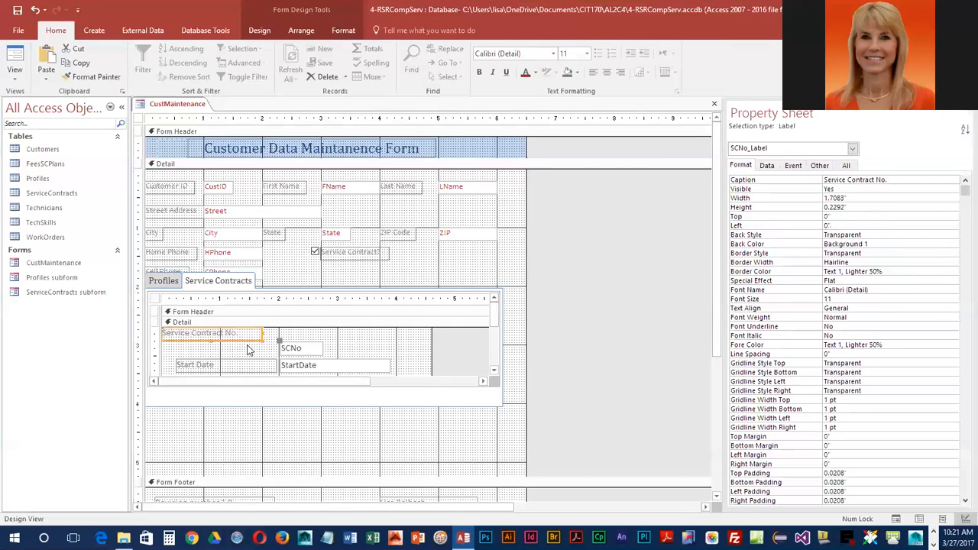
left_click_drag(279, 342, 176, 345)
- Widen the subform's grid, then place the Start Date label and box beside the service contract number controls, narrowing the box to 0.9167"
left_click(181, 365)
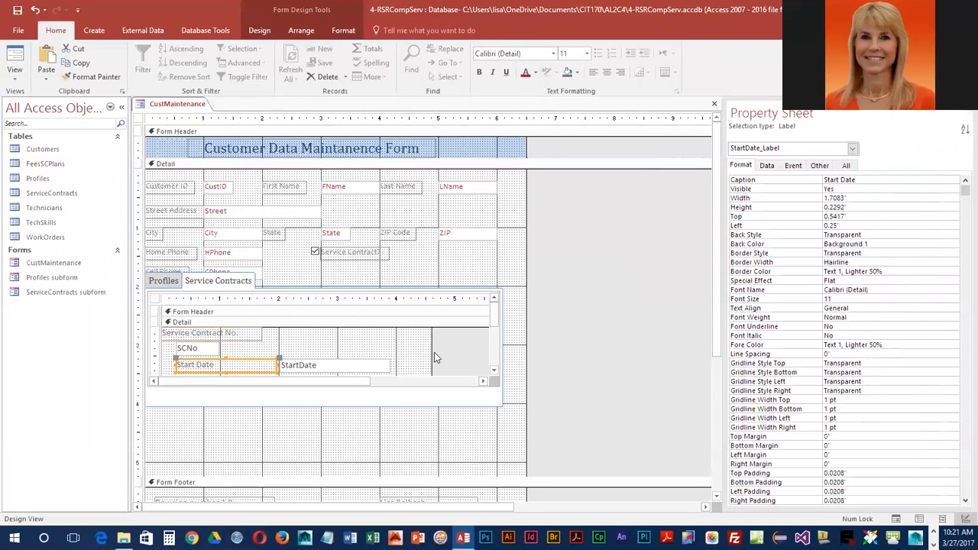
left_click_drag(432, 354, 491, 353)
left_click_drag(176, 360, 265, 344)
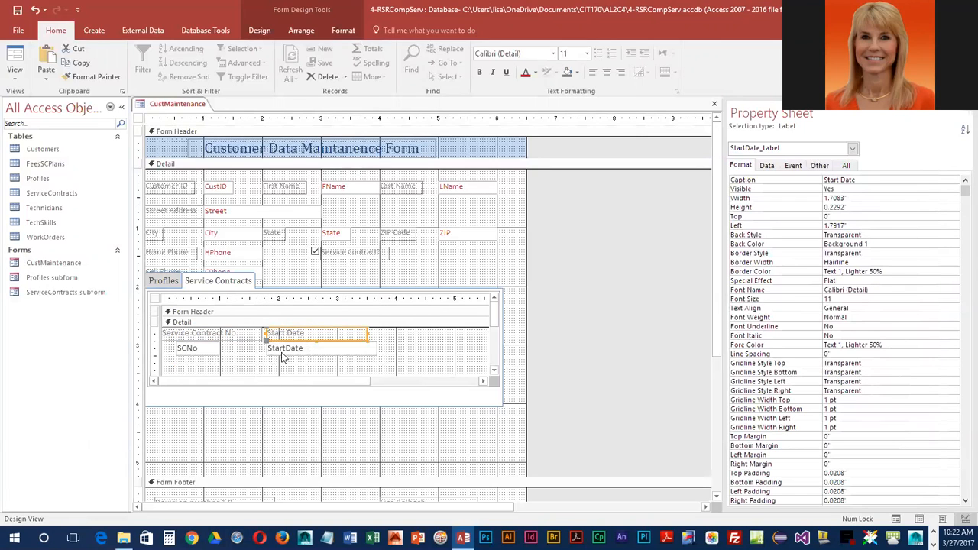
left_click_drag(366, 333, 324, 333)
left_click(344, 350)
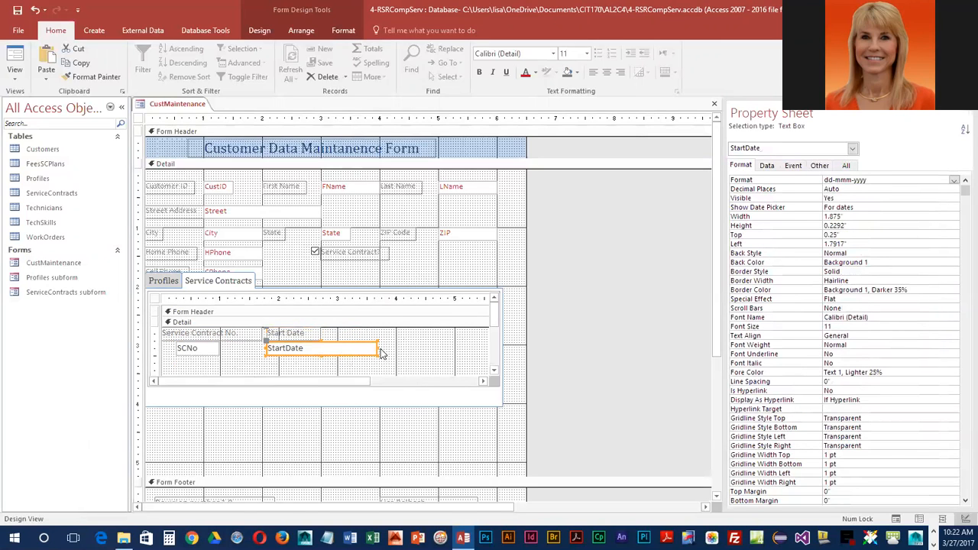
left_click_drag(377, 348, 321, 346)
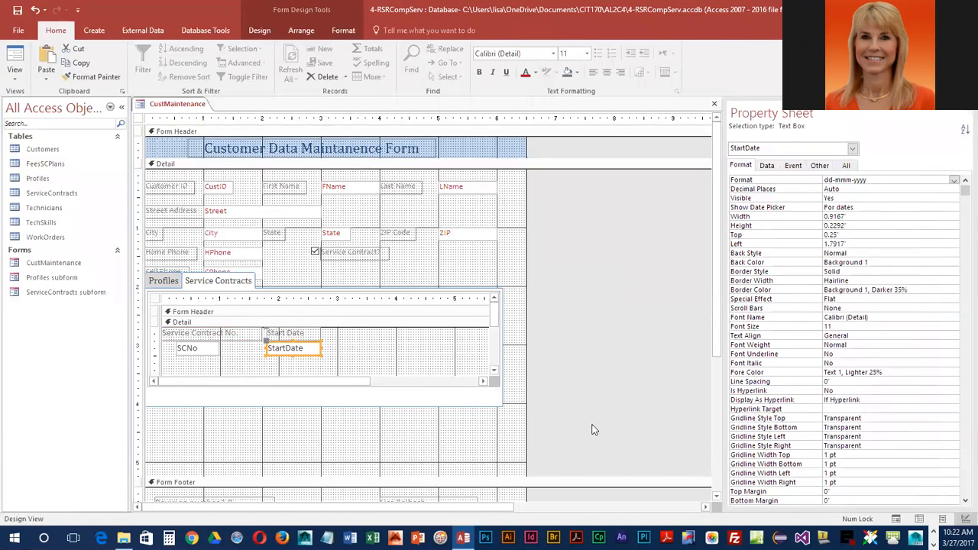
- Place the End Date label above its box beside the Start Date controls and narrow both to 0.7917"
left_click(494, 370)
left_click(242, 360)
left_click_drag(176, 354, 334, 327)
left_click(317, 325)
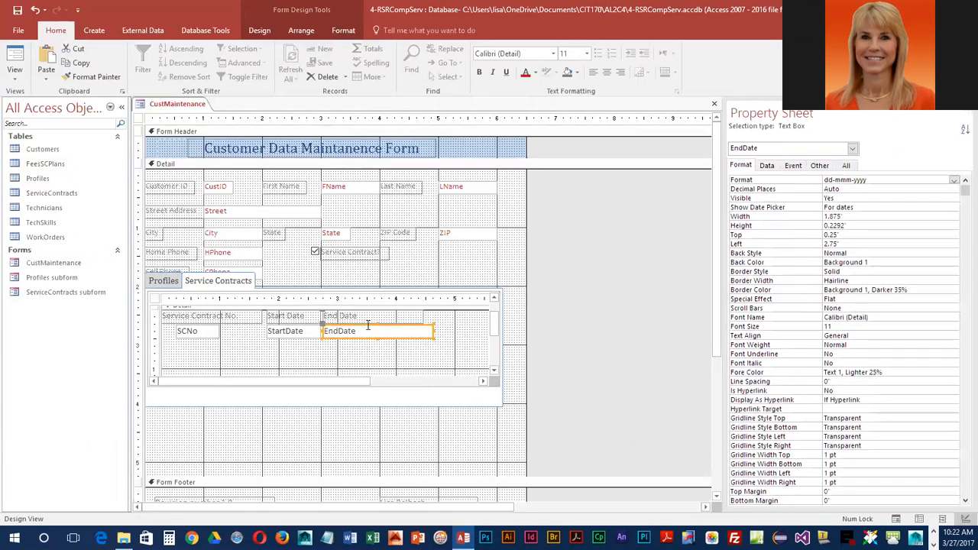
left_click(421, 317)
left_click_drag(424, 316, 373, 316)
left_click(379, 331)
left_click_drag(432, 331, 371, 331)
- Move the Plan ID label to the right end of the subform's label row, narrow it to 0.9583" and bring its combo box closer
left_click(494, 373)
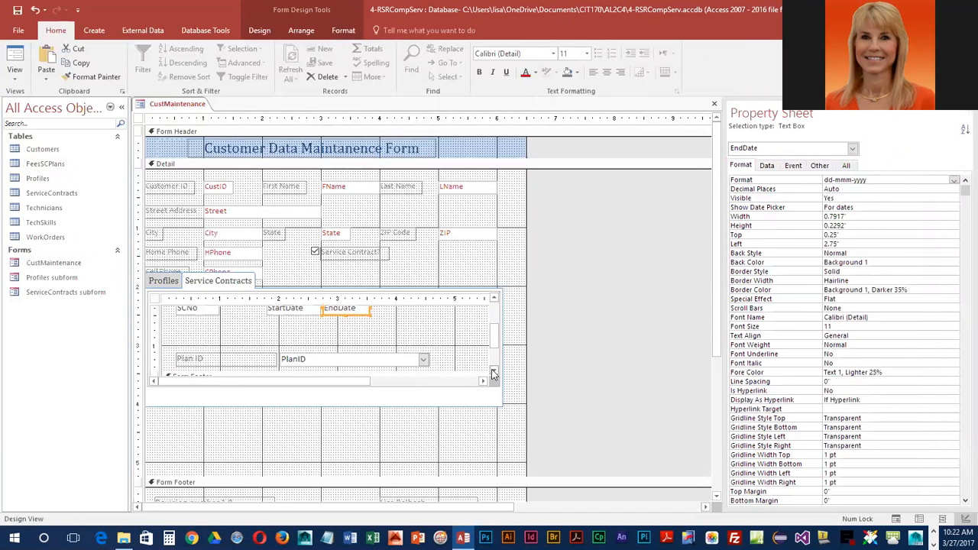
left_click(185, 359)
left_click_drag(180, 357, 385, 313)
left_click_drag(280, 353, 332, 326)
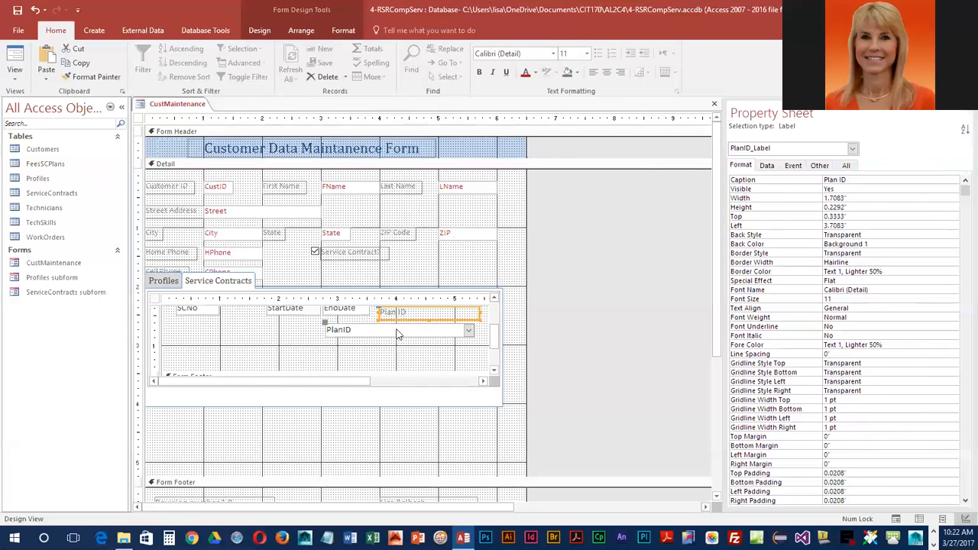
left_click(493, 372)
left_click_drag(495, 353, 497, 312)
left_click_drag(382, 347, 430, 337)
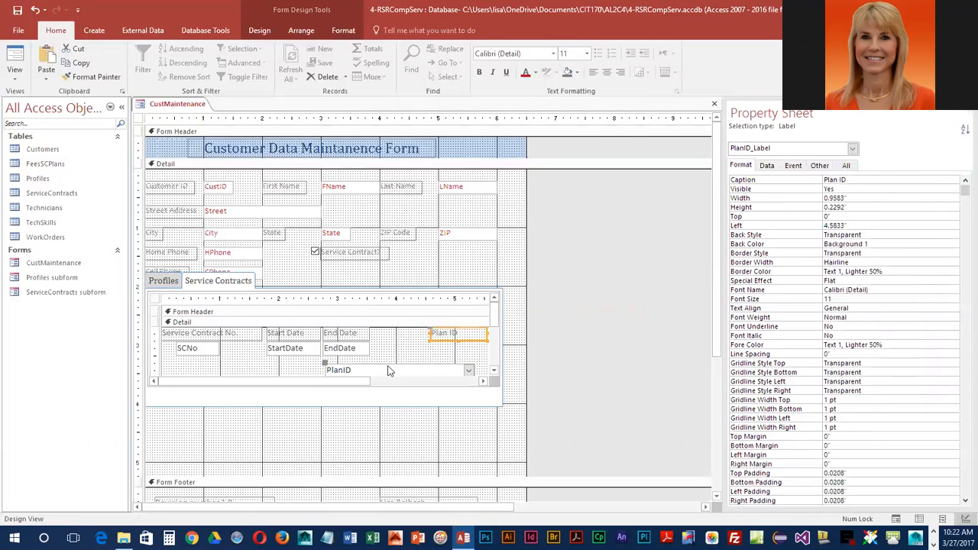
- Narrow the PlanID combo box and align it directly below the Plan ID label
left_click(326, 370)
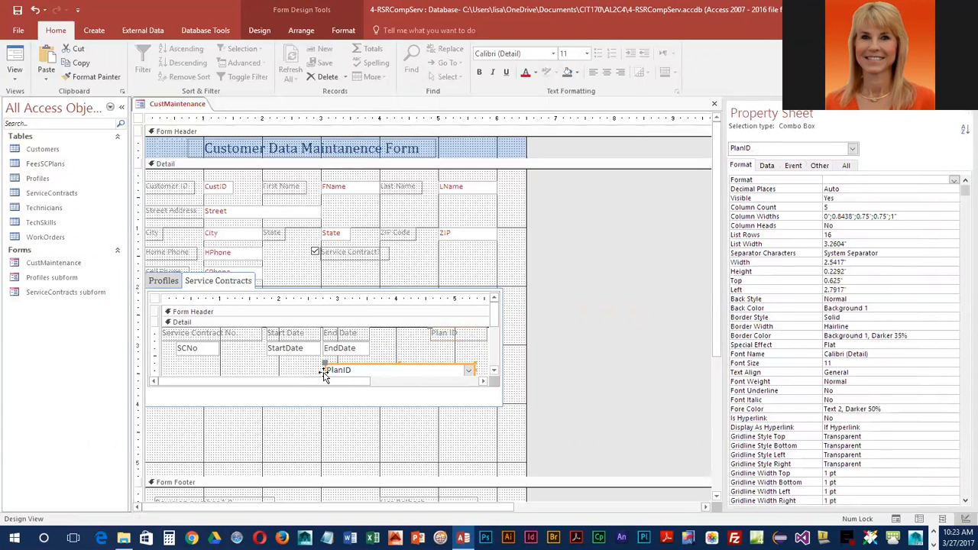
mouse_move(411, 365)
left_mouse_down()
mouse_move(414, 349)
mouse_move(415, 360)
left_mouse_up()
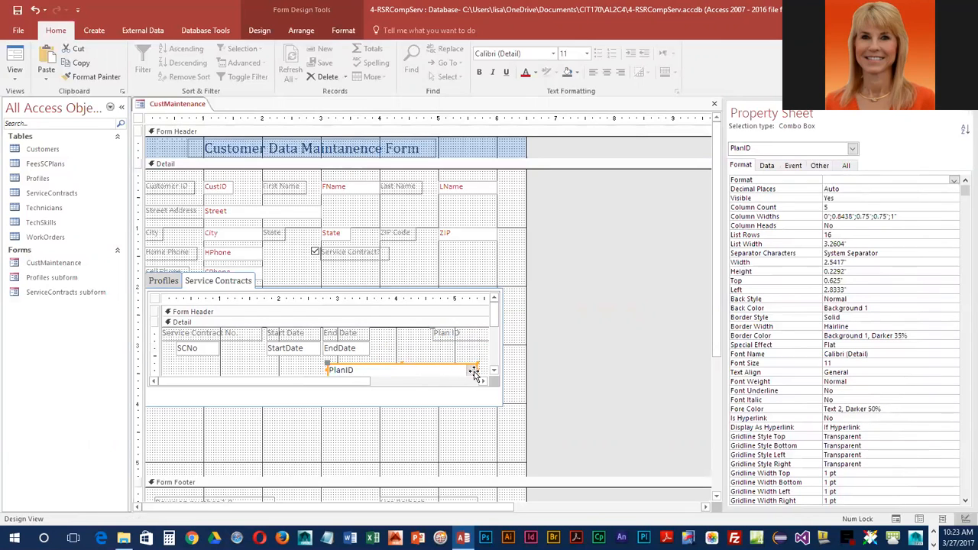
left_click_drag(474, 372, 414, 370)
left_click_drag(327, 361, 401, 343)
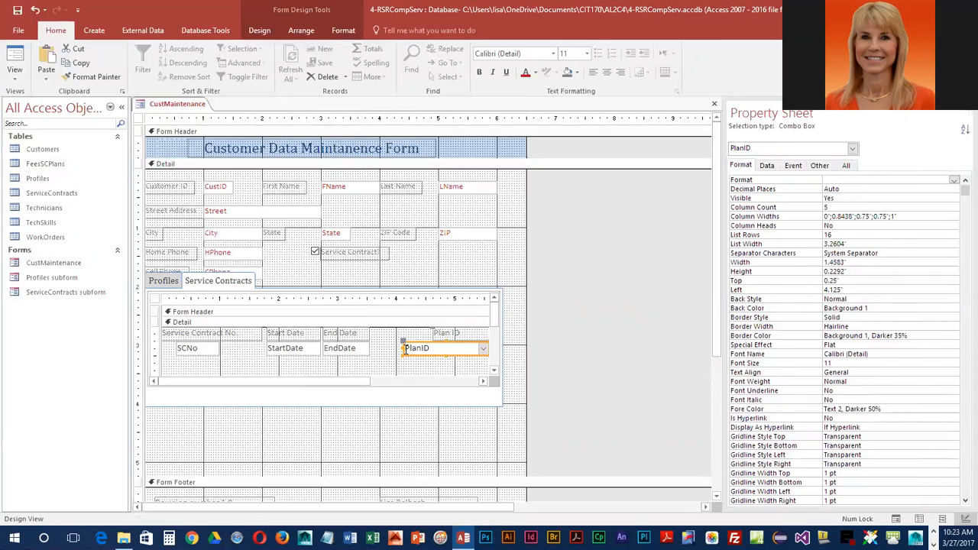
left_click_drag(403, 348, 433, 348)
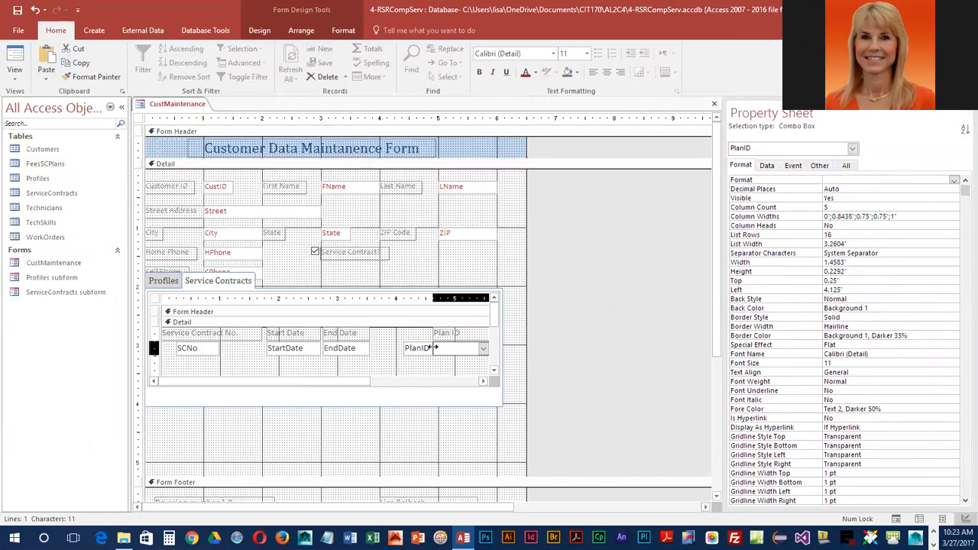
- Move the End Date label and box toward Plan ID, then widen the Start Date label and box to 1.625"
left_click(361, 334)
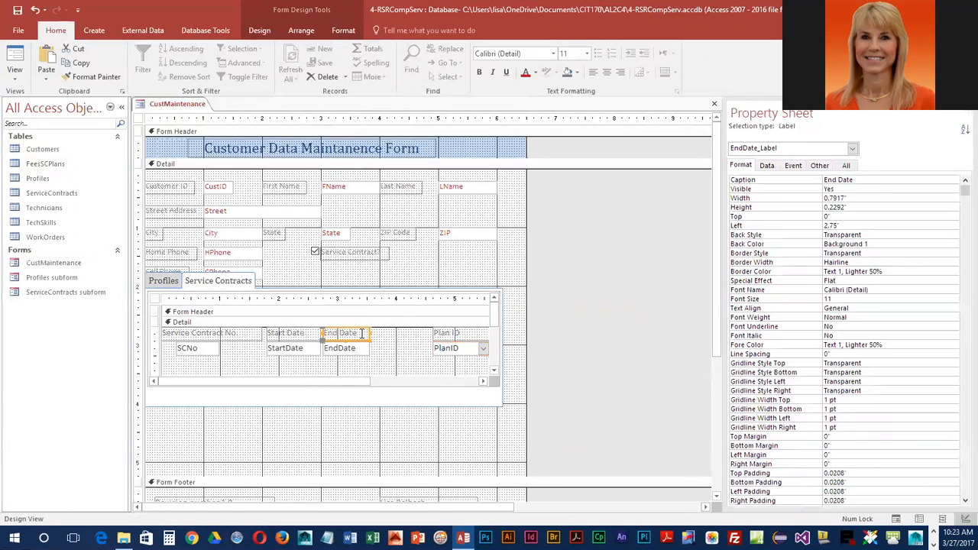
left_click(363, 349, "shift")
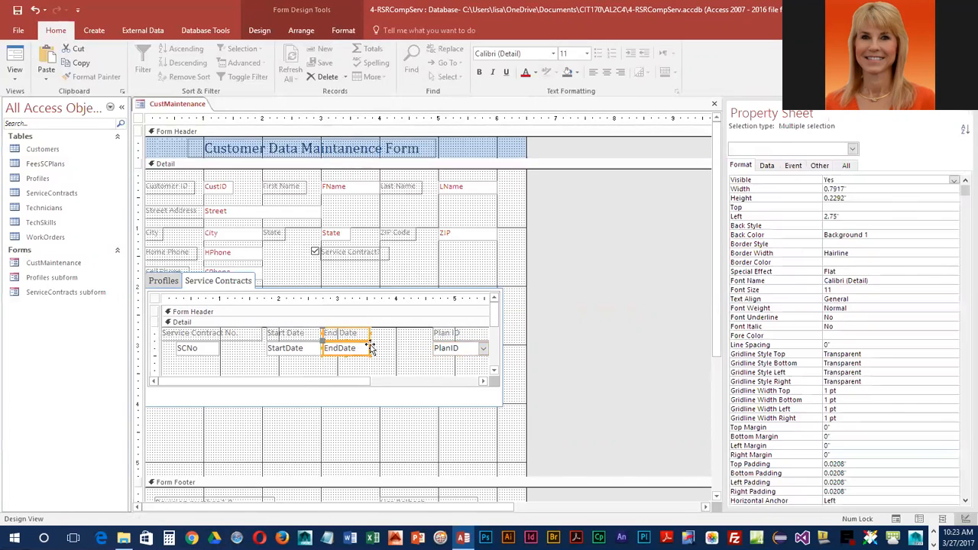
left_click_drag(369, 333, 410, 344)
left_click(317, 340)
left_click(316, 348, "shift")
left_click_drag(321, 337, 364, 333)
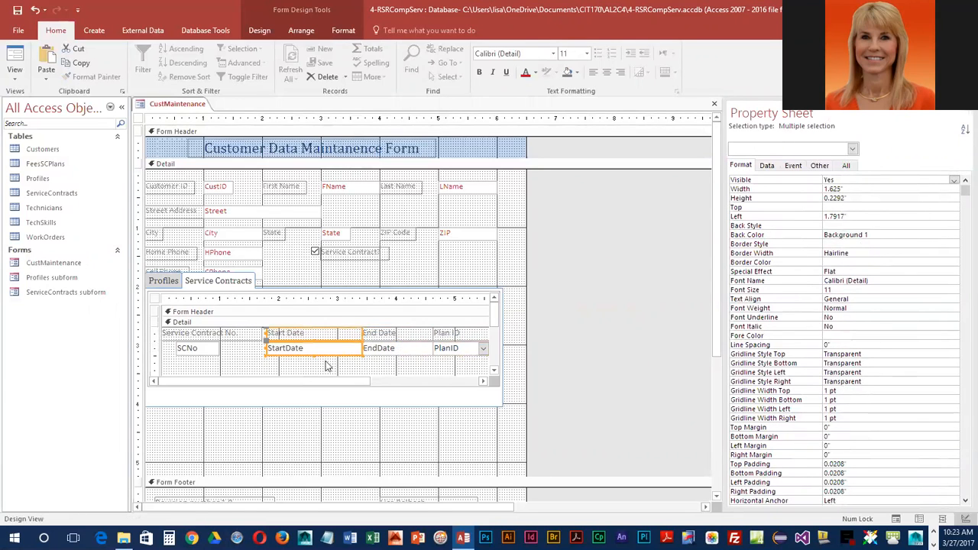
left_click(251, 354)
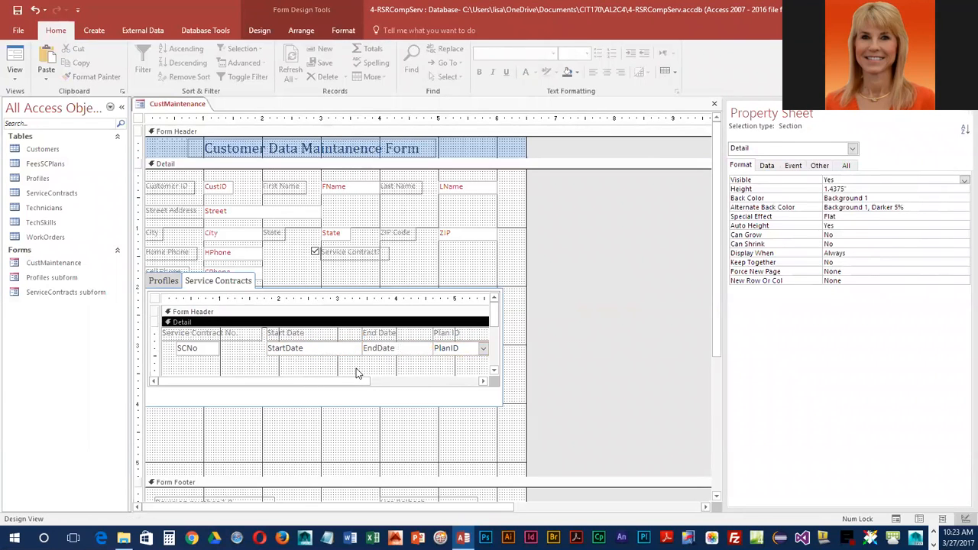
- Narrow the Service Contract No. label slightly and extend the SCNo box to 1.4583" wide, starting at the Detail section's left edge
left_click(255, 335)
mouse_move(260, 333)
left_mouse_down()
mouse_move(247, 336)
mouse_move(249, 347)
left_mouse_up()
left_click(209, 347)
left_click_drag(177, 349, 160, 349)
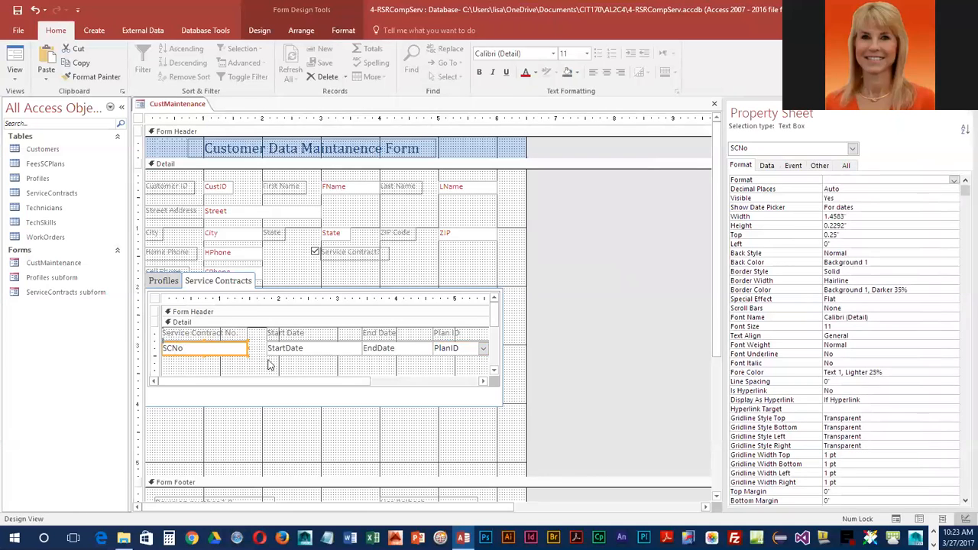
- Shift the Start Date and End Date controls toward the service contract number, and widen the End Date label and box to 1.4167"
left_click(305, 335)
left_click(304, 348, "shift")
left_click(316, 342)
left_click_drag(323, 342, 307, 343)
left_click(406, 345)
left_click(405, 336, "shift")
left_click_drag(405, 346, 432, 348)
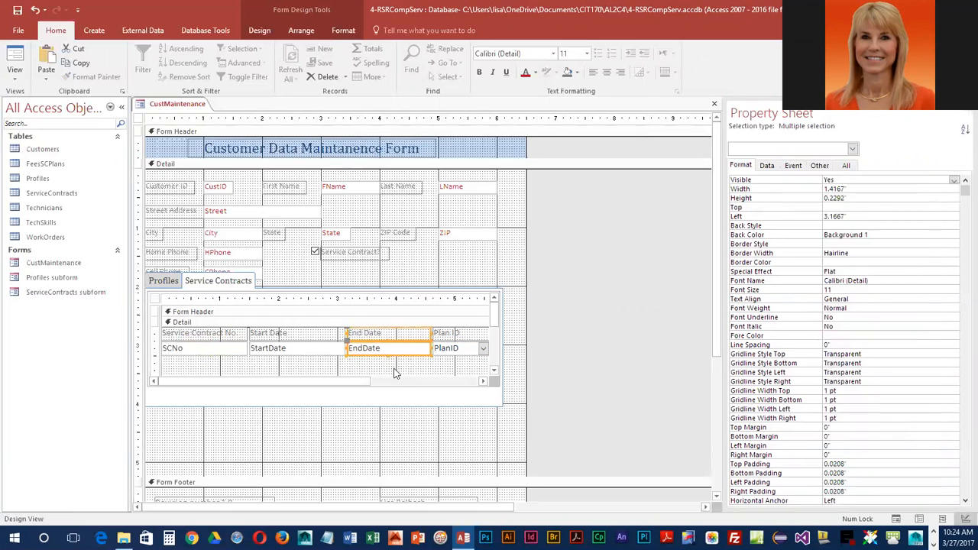
left_click(394, 369)
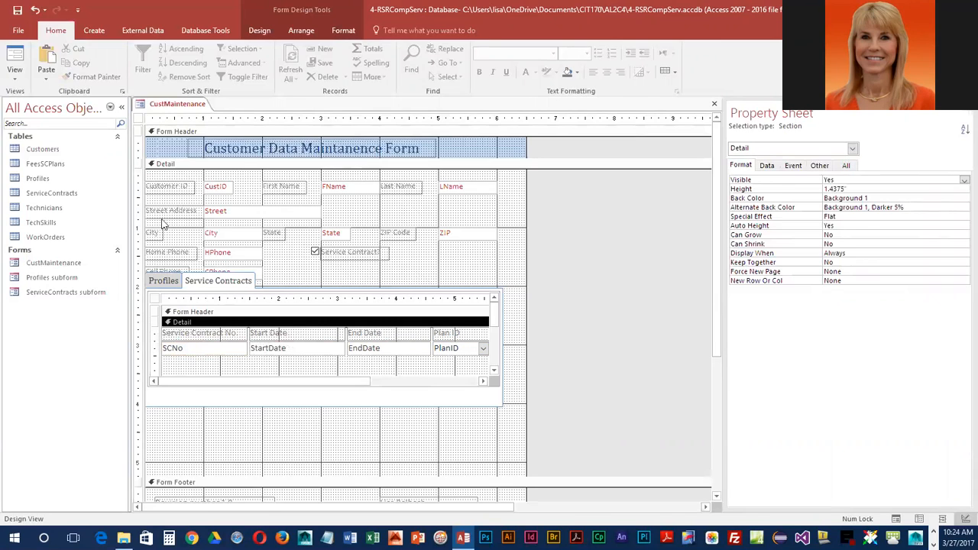
- Save the CustMaintenance form and display it in Form View
left_click(20, 14)
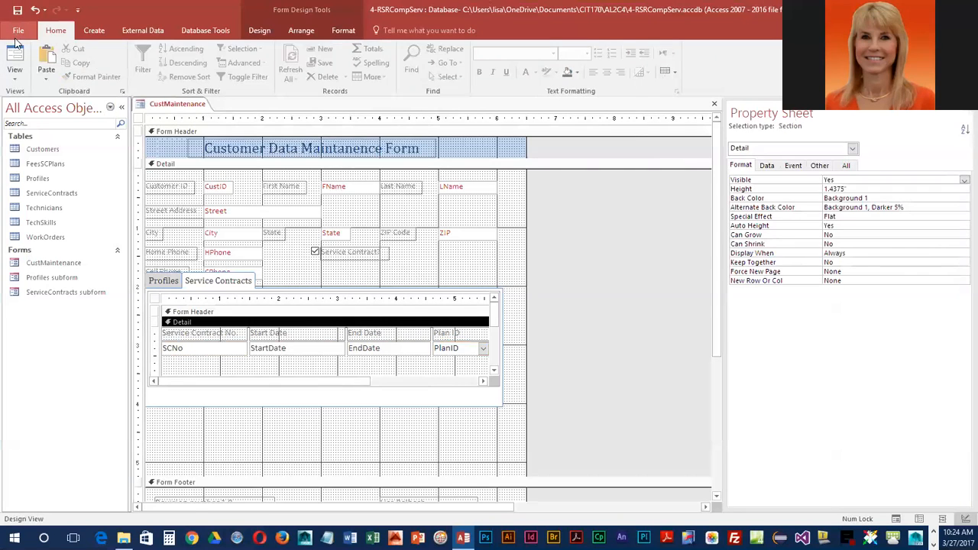
left_click(15, 70)
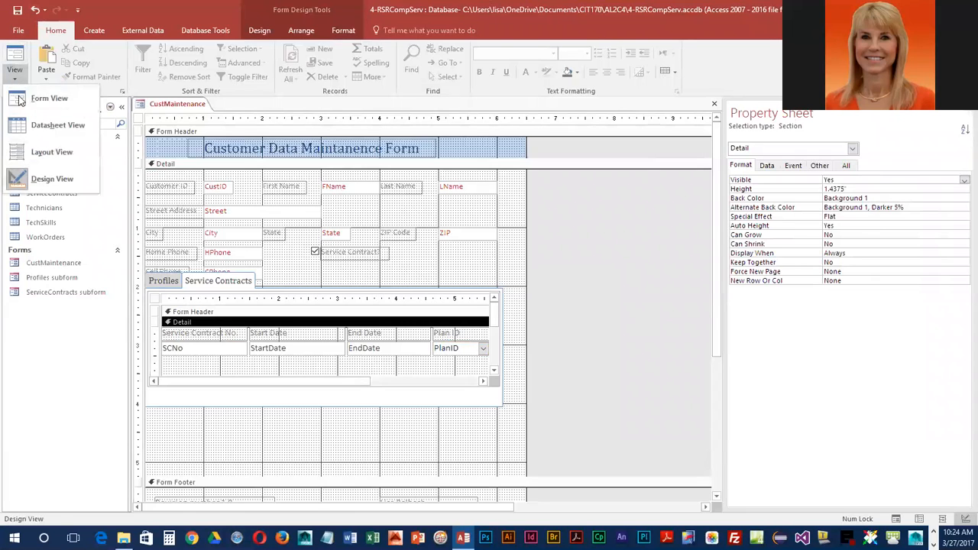
left_click(23, 97)
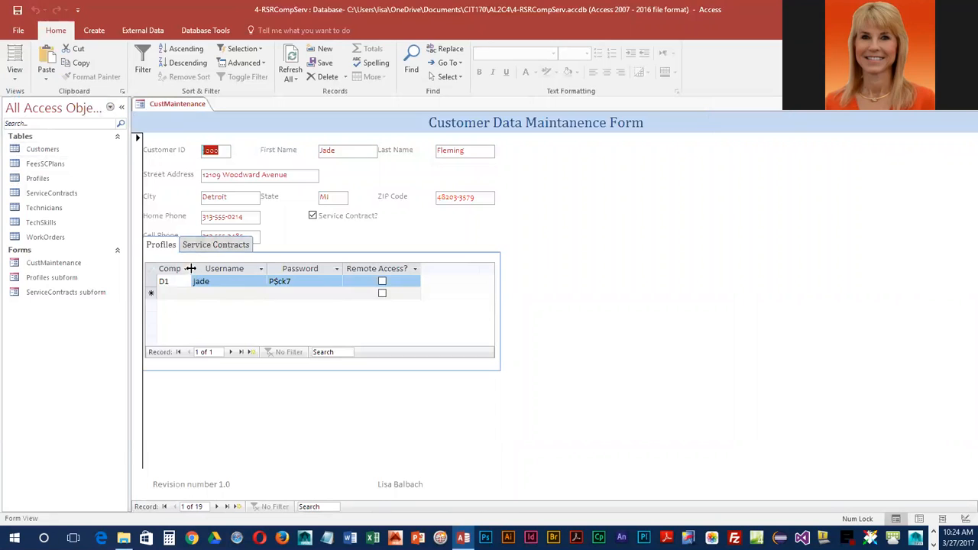
- Fit the Computer ID and Username column widths to their contents in the Profiles datasheet
left_click(191, 268)
double_click(191, 268)
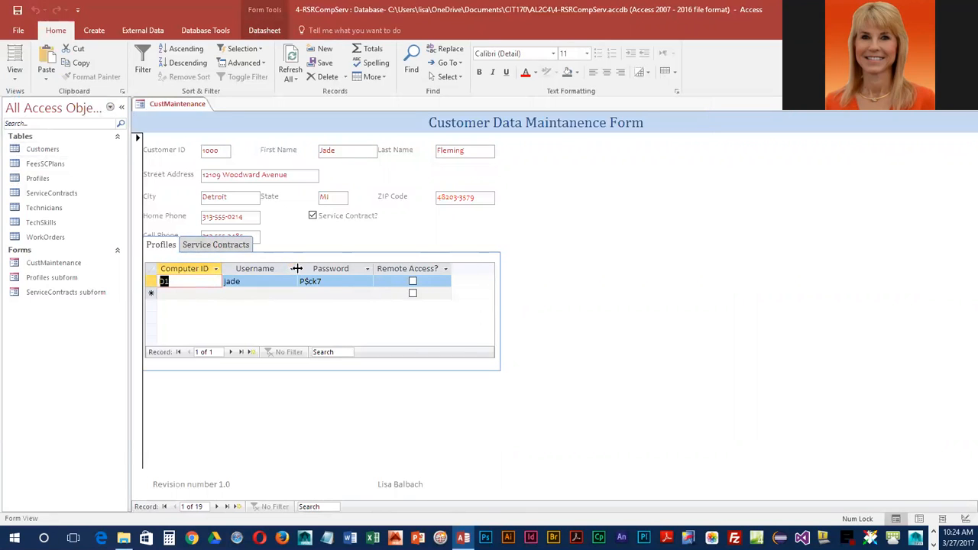
left_click(360, 268)
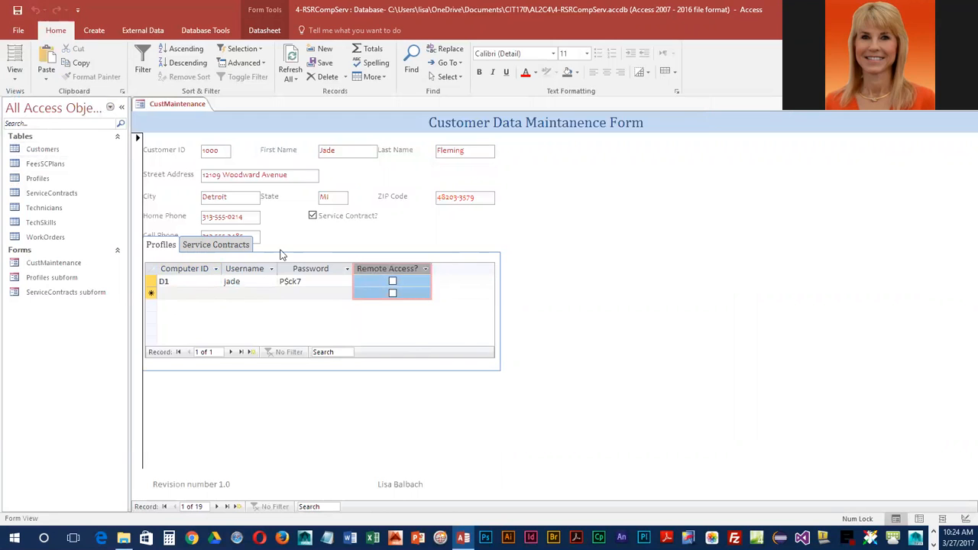
- Fit the Service Contract No., Start Date, End Date and Plan ID column widths to their contents in the Service Contracts datasheet
left_click(214, 244)
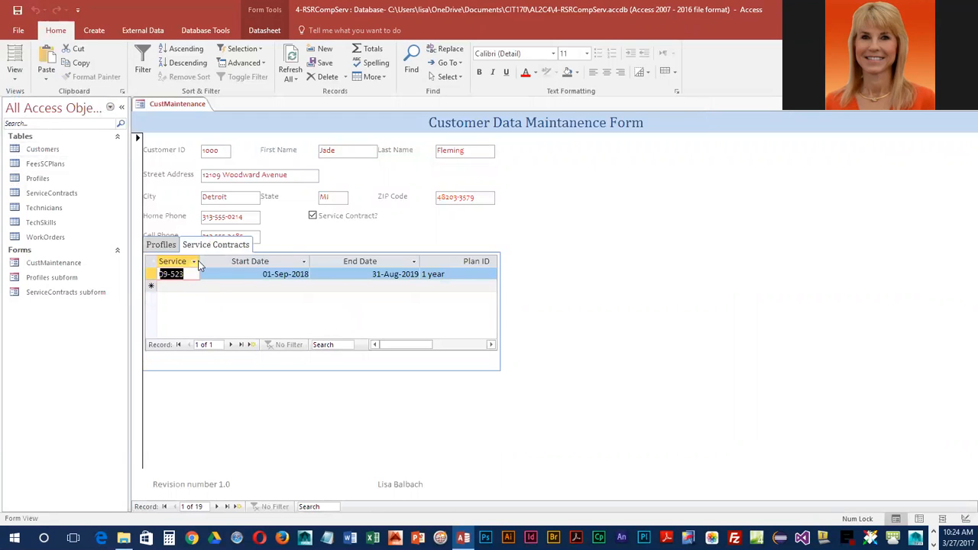
double_click(200, 262)
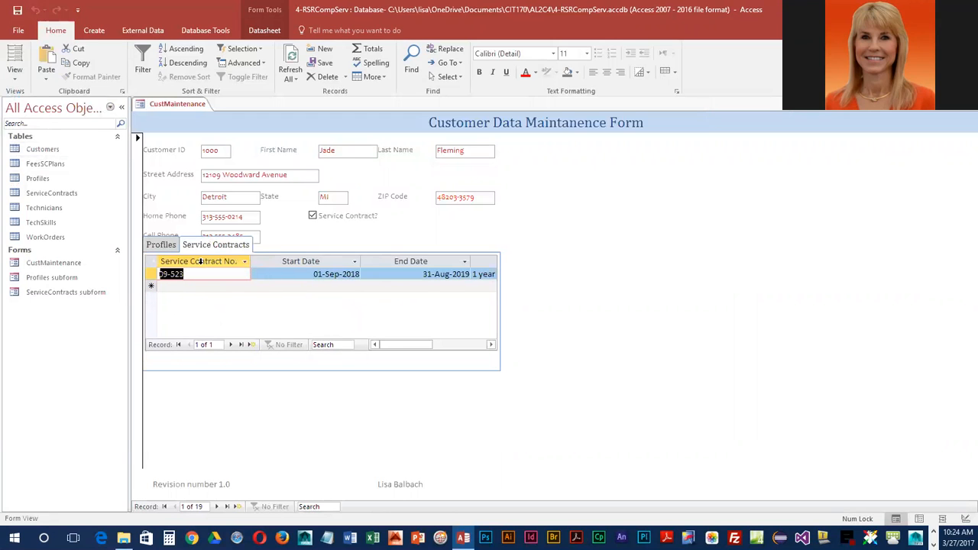
double_click(360, 261)
double_click(419, 262)
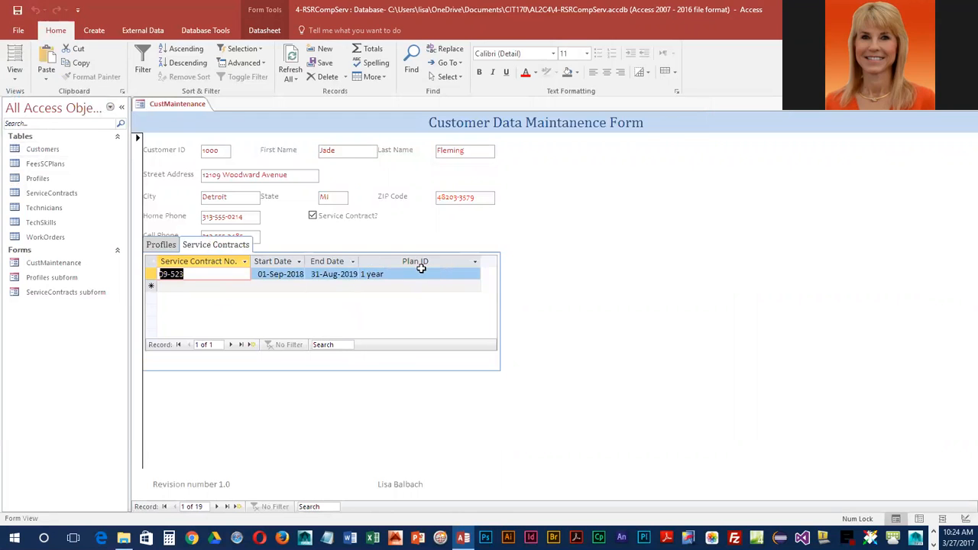
double_click(480, 259)
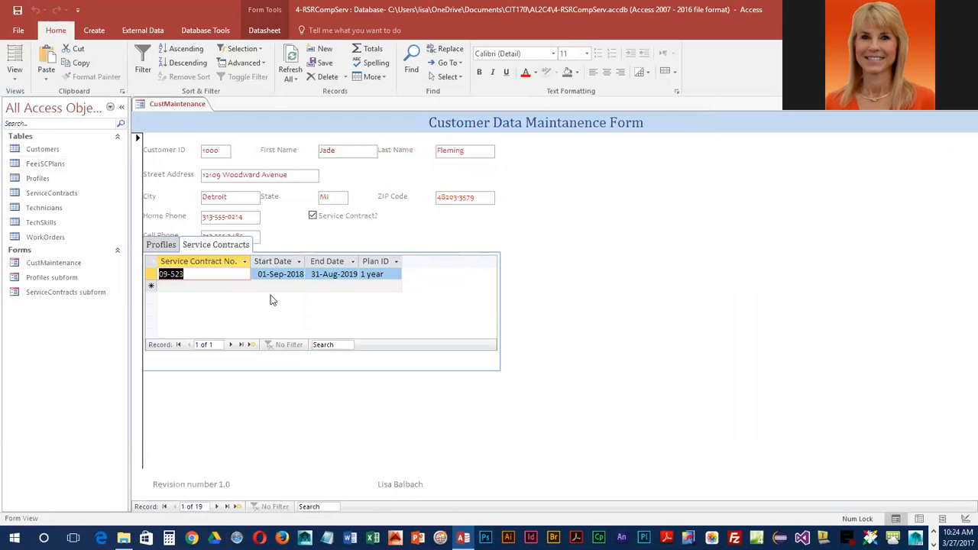
- Browse the service contract entries and the first several customer records to check the Service Contracts subform
left_click(230, 345)
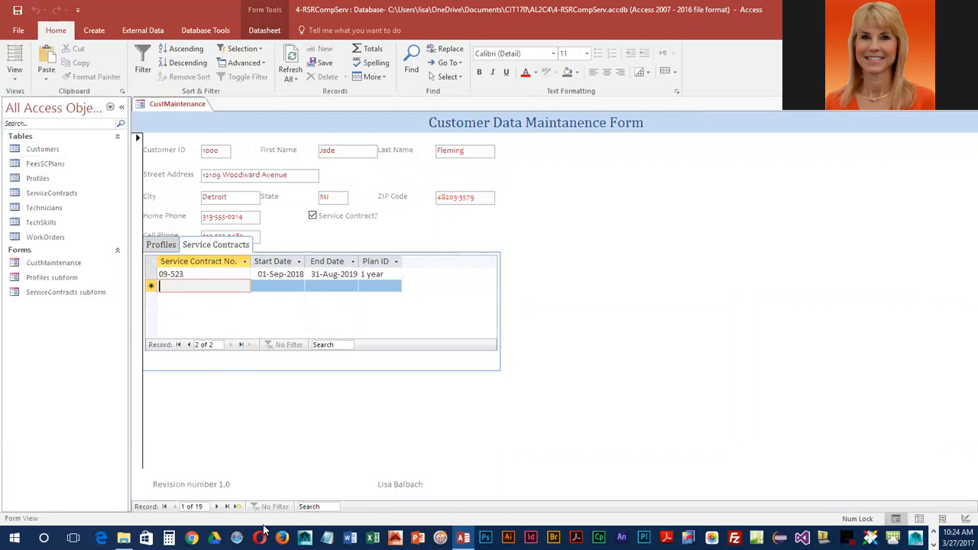
left_click(216, 507)
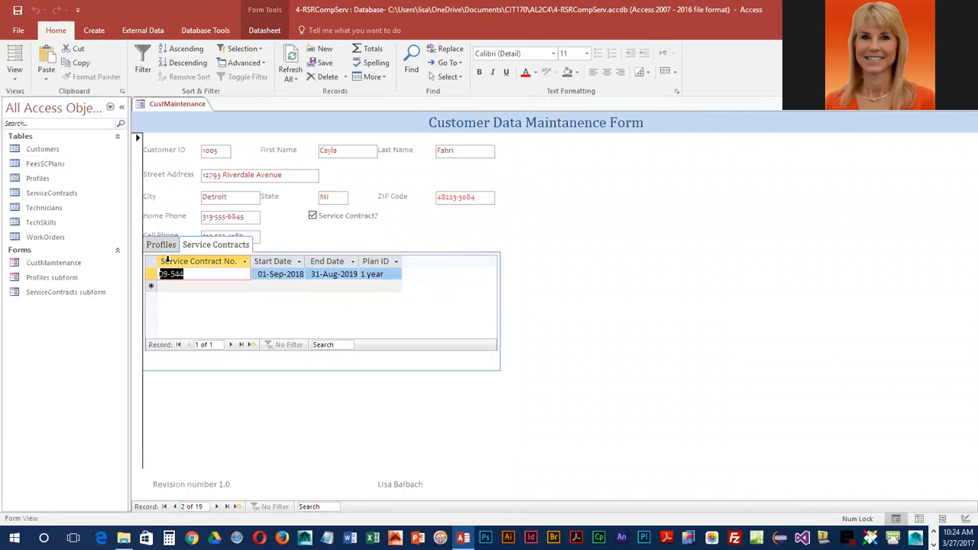
left_click(217, 507)
left_click(217, 506)
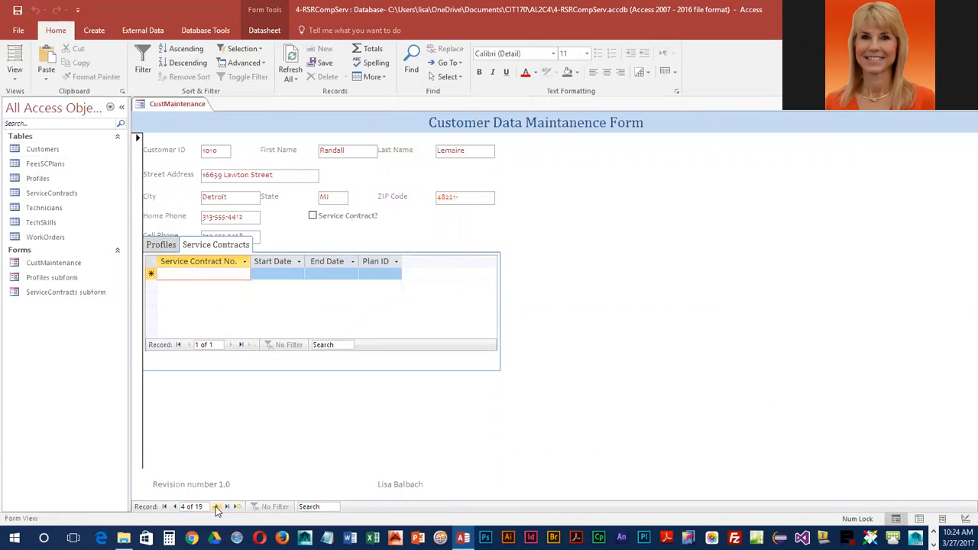
left_click(217, 507)
left_click(217, 507)
left_click(217, 507)
- In Design View, move the tab control down to 2.0417" from the Detail section's top, below the Cell Phone field, and save the form
left_click(11, 77)
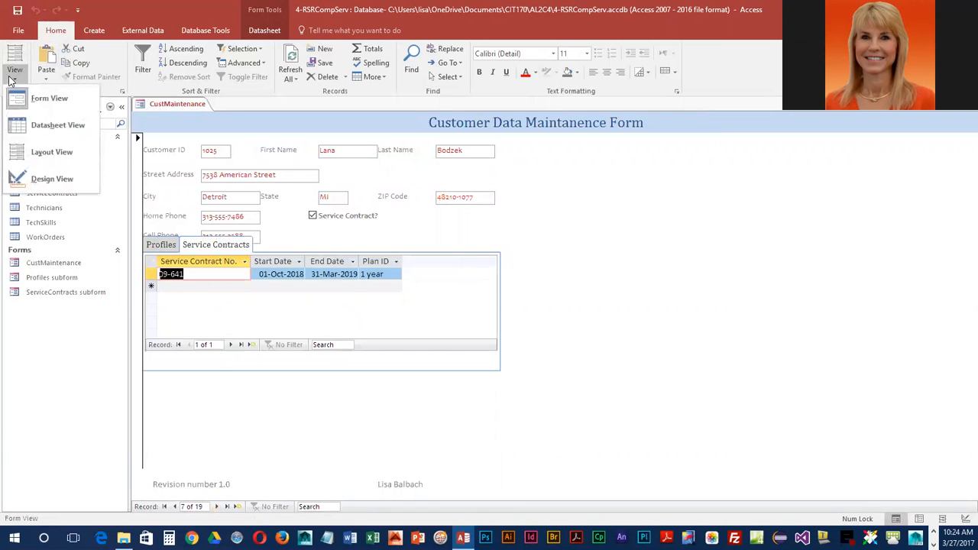
left_click(51, 178)
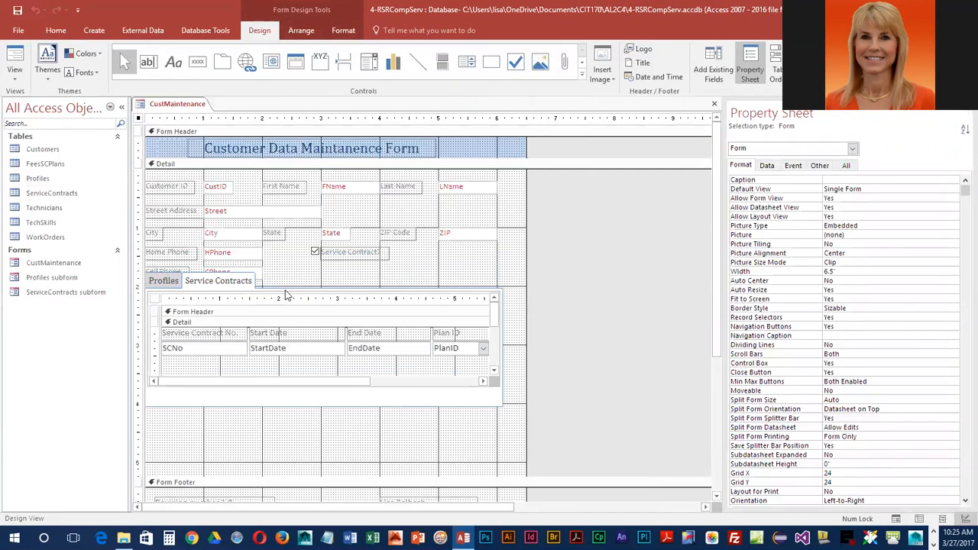
left_click(174, 279)
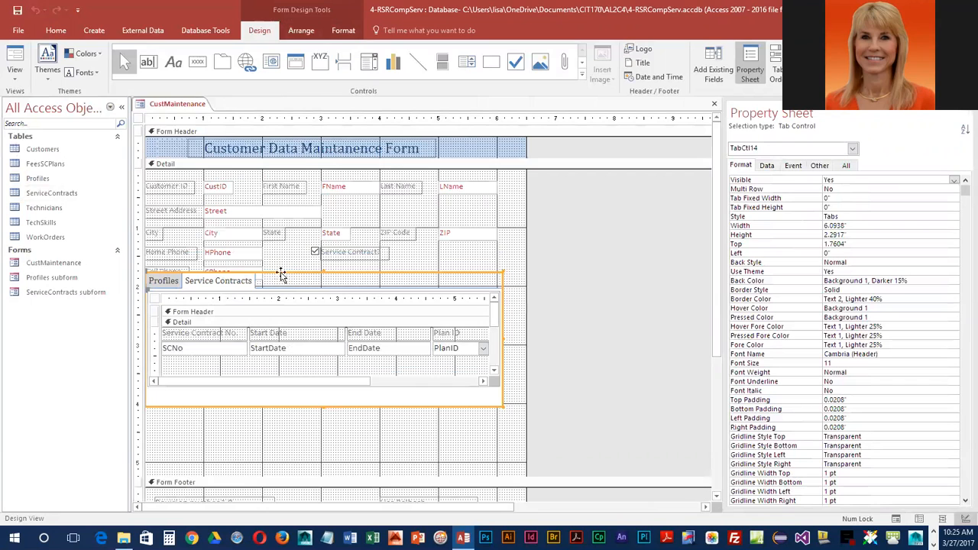
left_click_drag(285, 276, 284, 293)
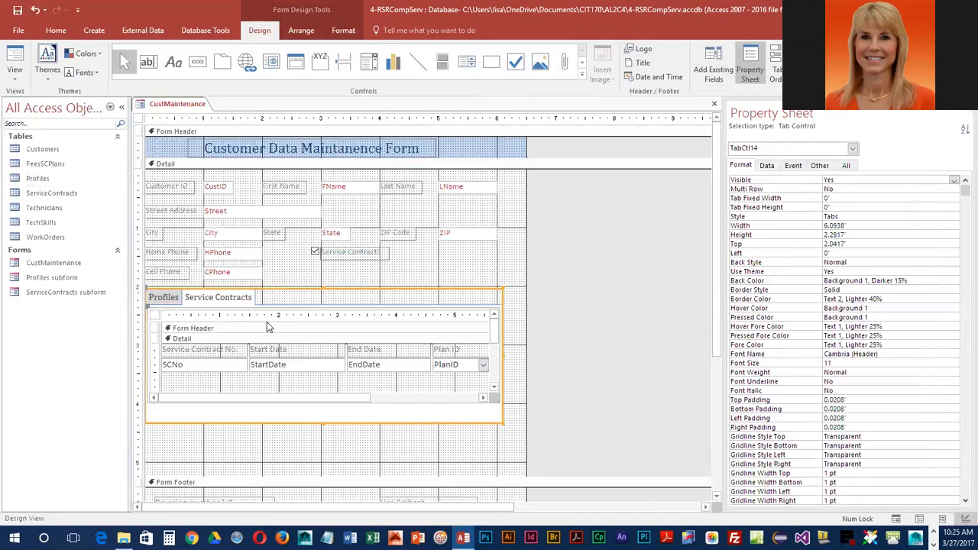
left_click(17, 10)
- Check the Profiles and Service Contracts pages of the form in Form View
left_click(14, 56)
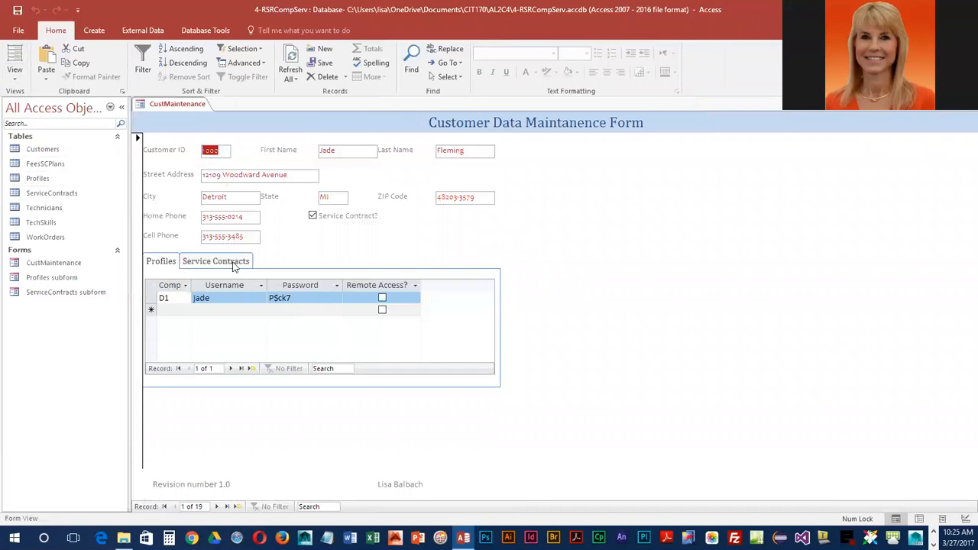
left_click(234, 262)
left_click(164, 261)
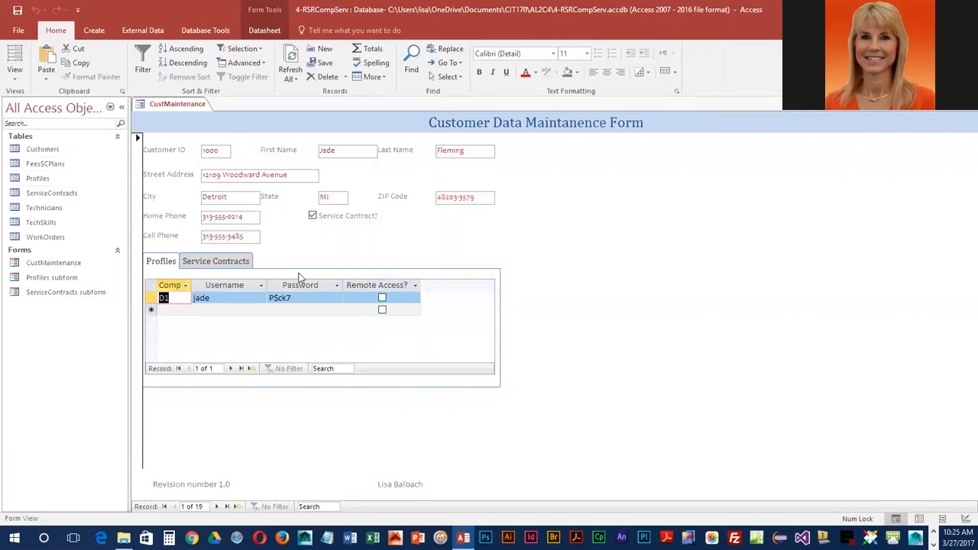
left_click(230, 262)
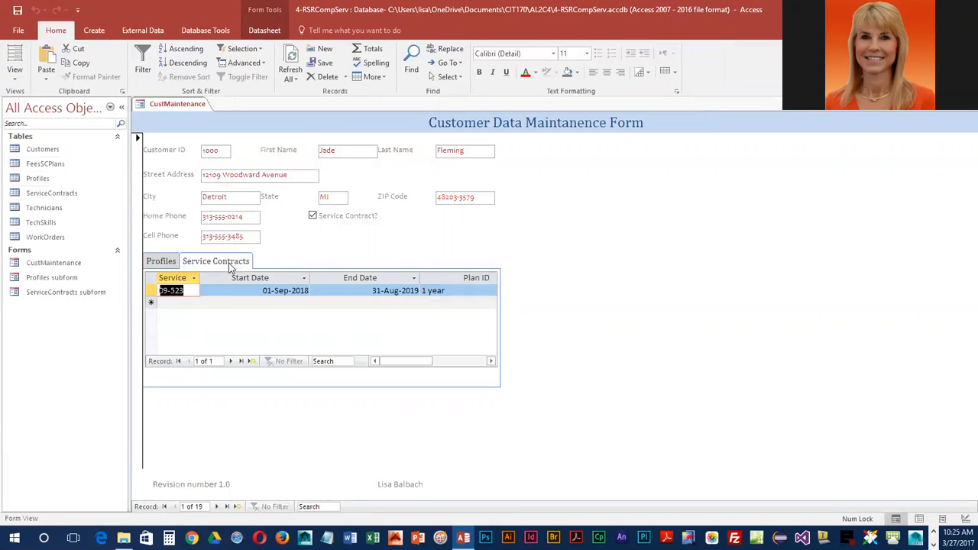
- Return the form to Design View with the whole tab control selected, and save it
left_click(14, 81)
left_click(37, 177)
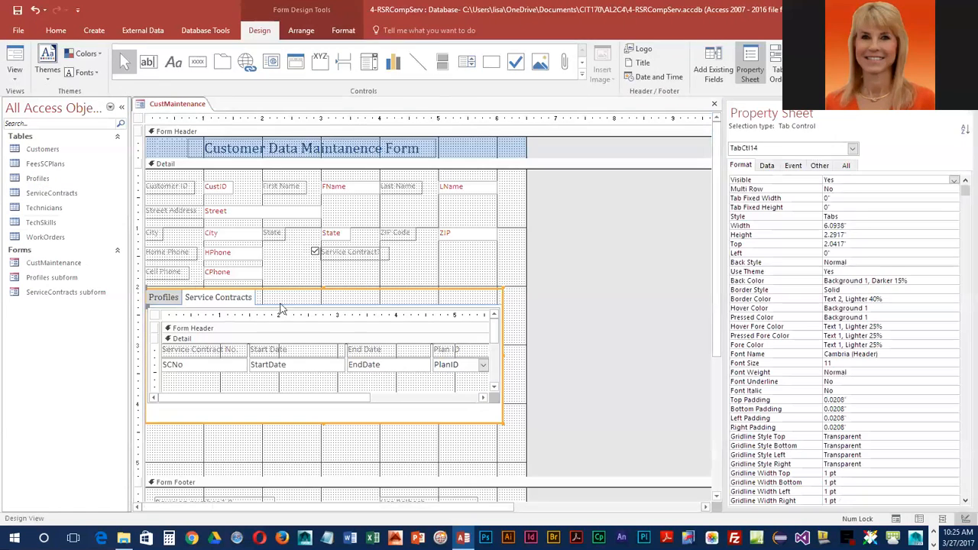
left_click(223, 298)
left_click(167, 298)
left_click(208, 295)
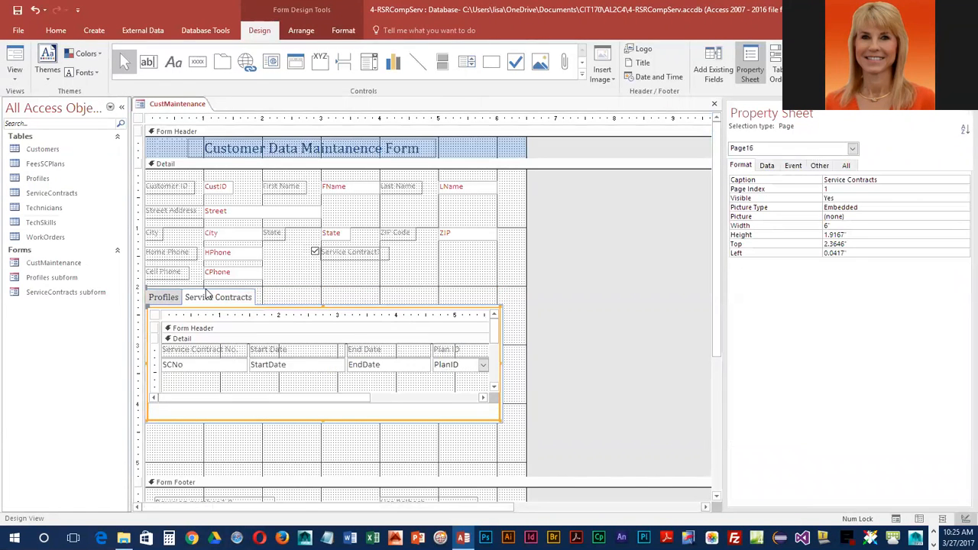
left_click(208, 295)
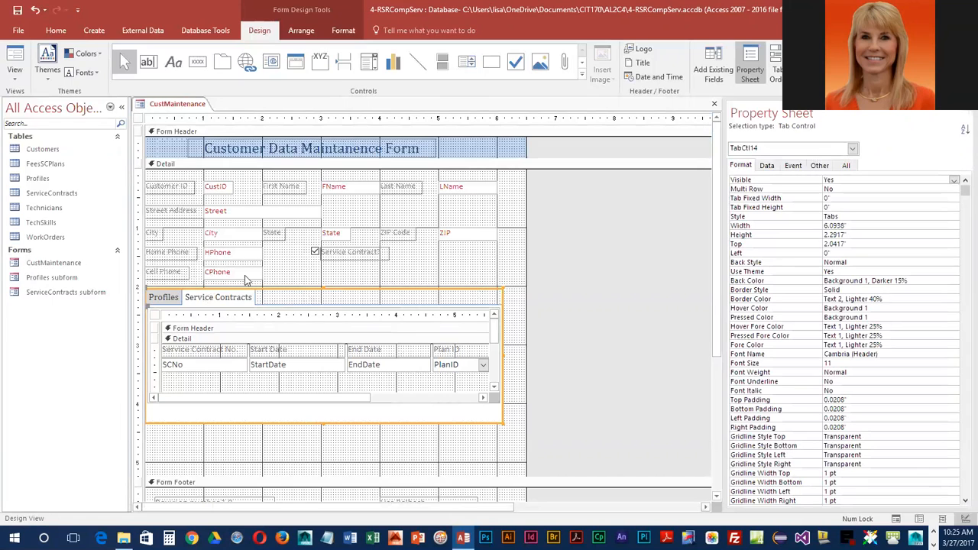
left_click(17, 12)
- Insert a new page after Service Contracts in the tab control and set its caption to Orders
right_click(244, 302)
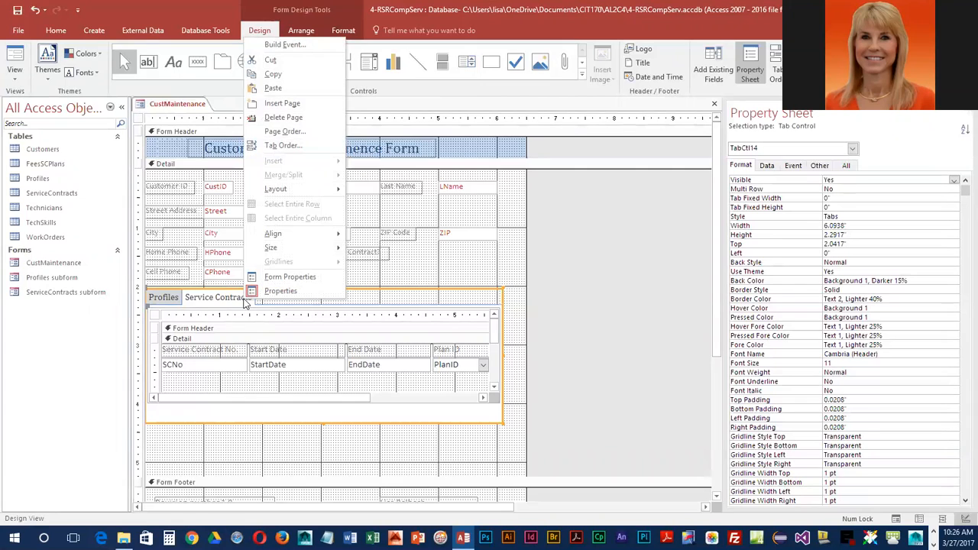
left_click(290, 108)
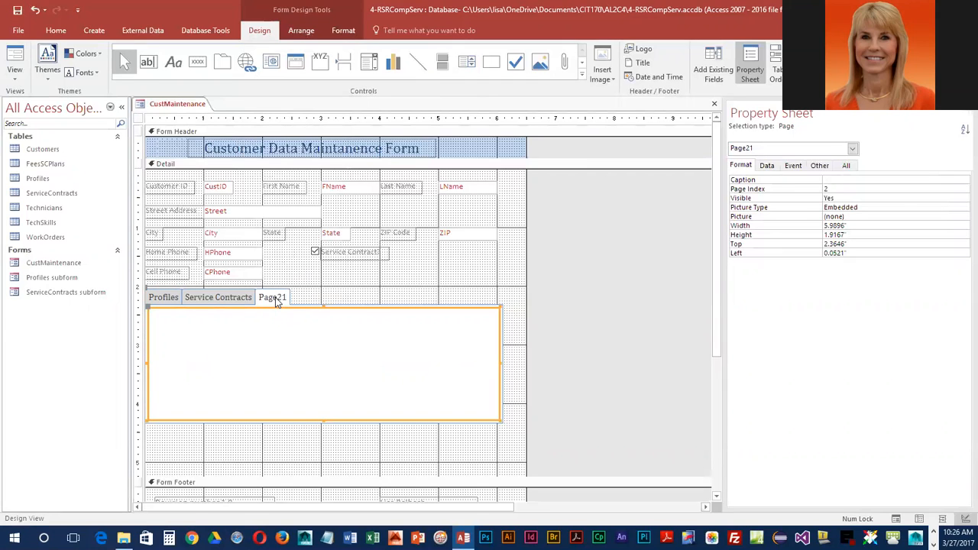
left_click(827, 178)
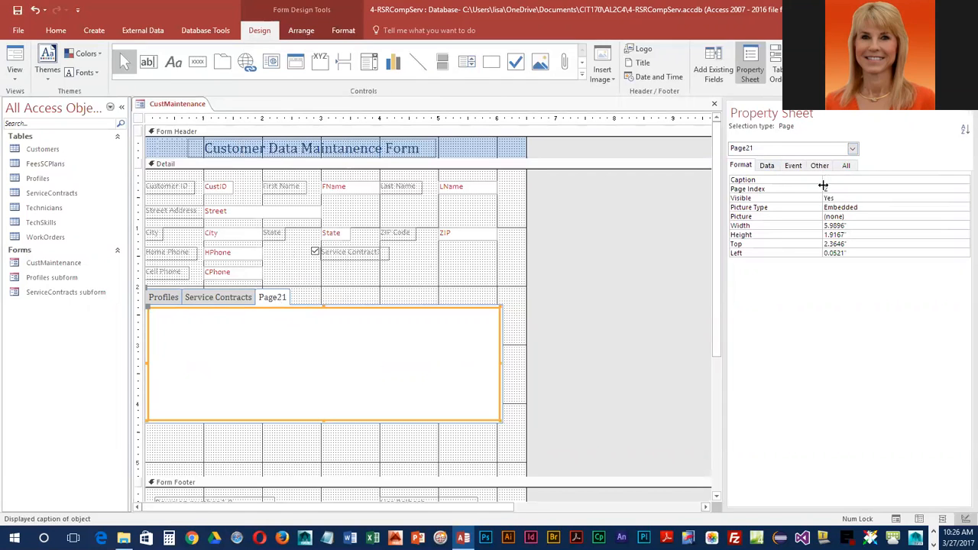
type("Orders")
key("Return")
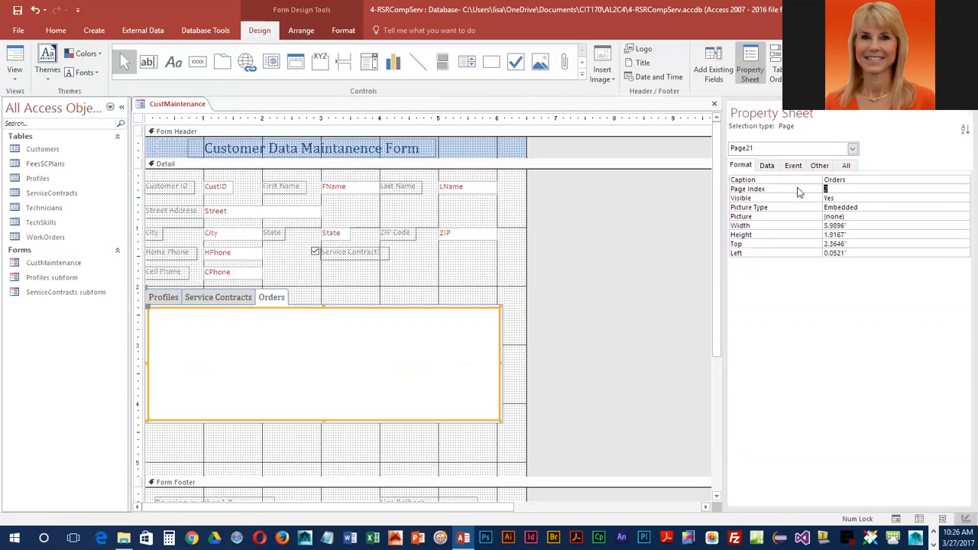
- Place a subform on the Orders page with the SubForm Wizard, using existing tables and the WorkOrders table as its source
left_click(585, 75)
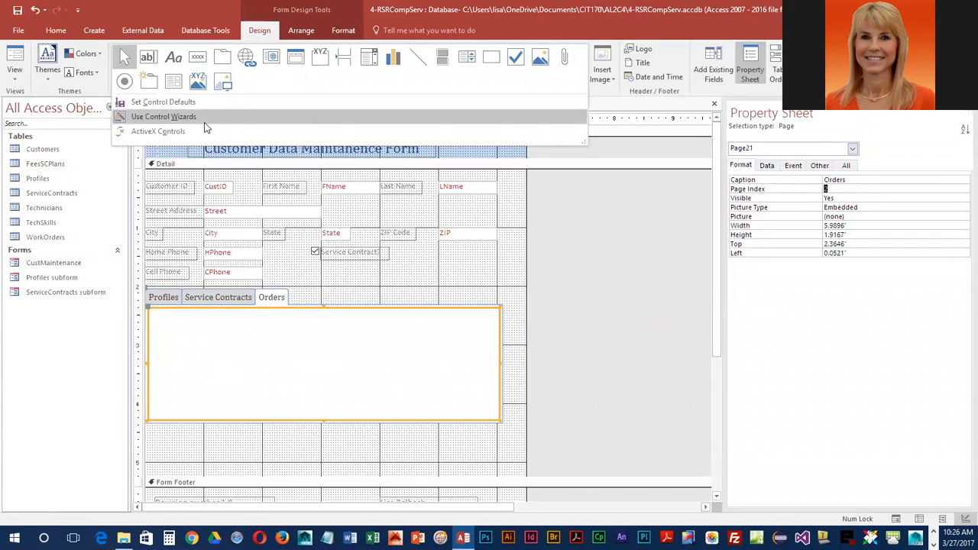
left_click(172, 83)
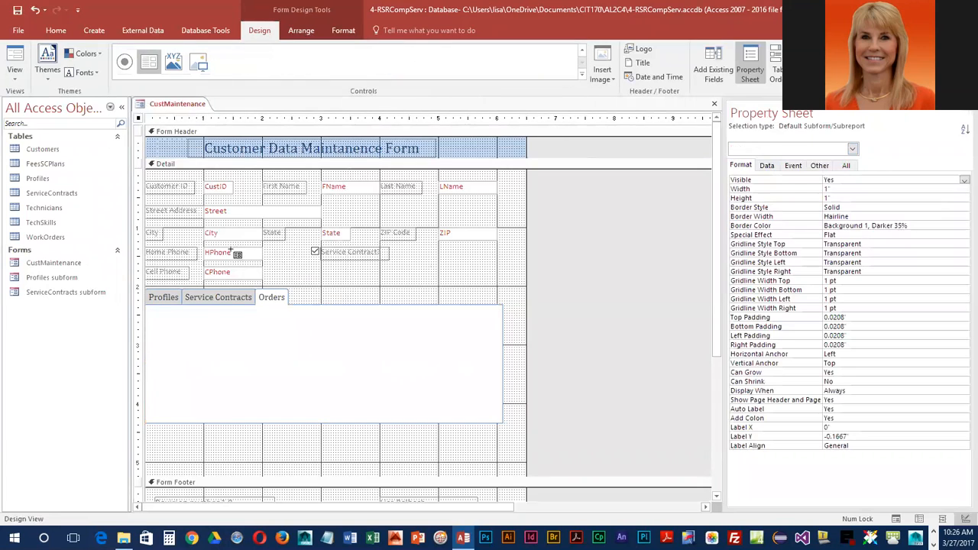
left_click(153, 308)
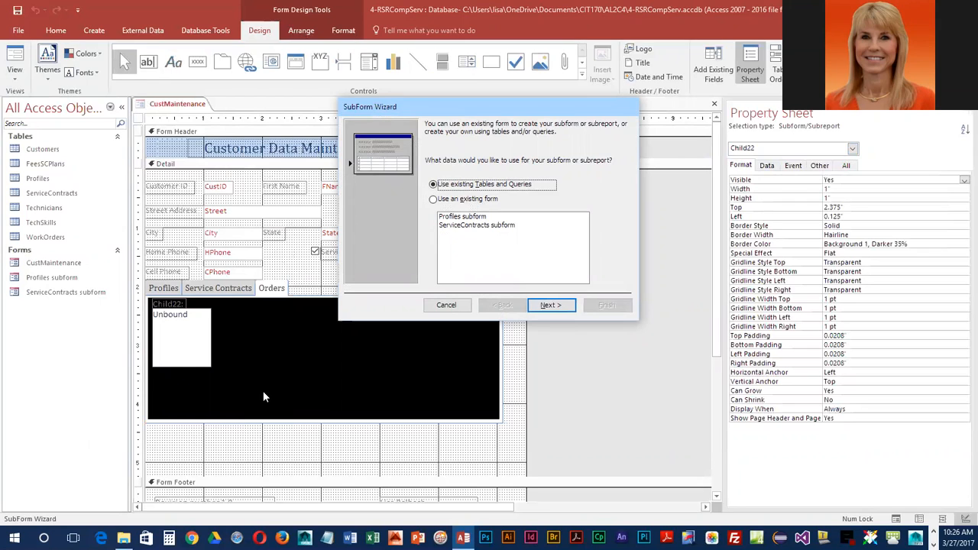
left_click(555, 306)
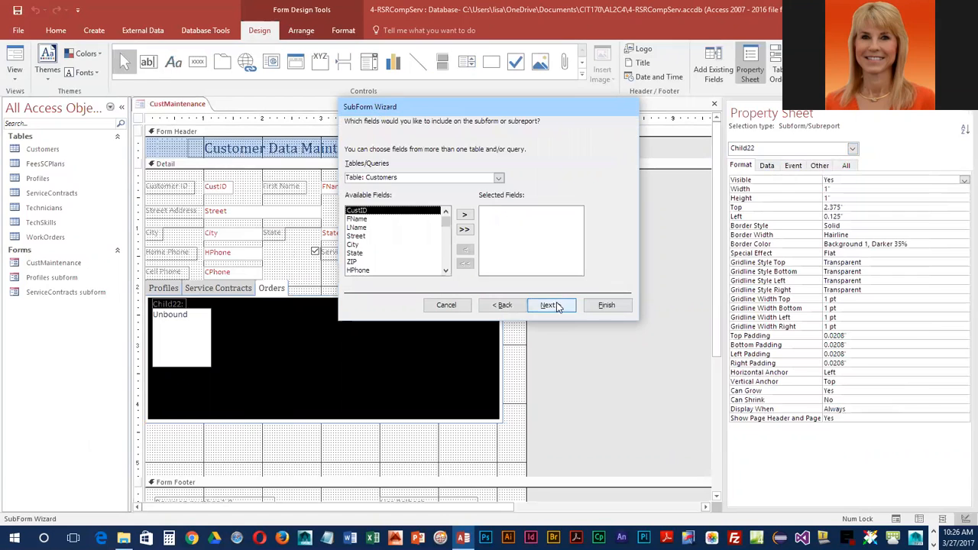
left_click(499, 177)
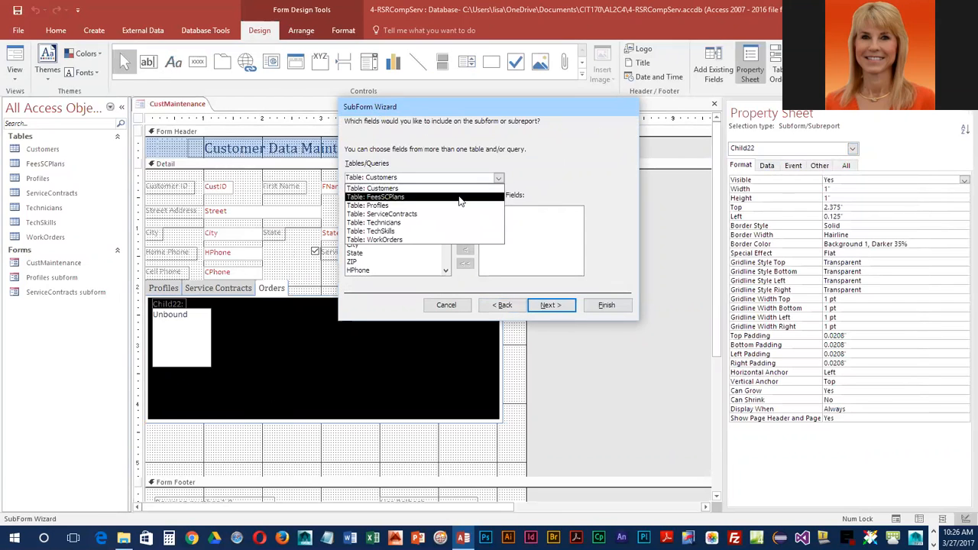
left_click(420, 239)
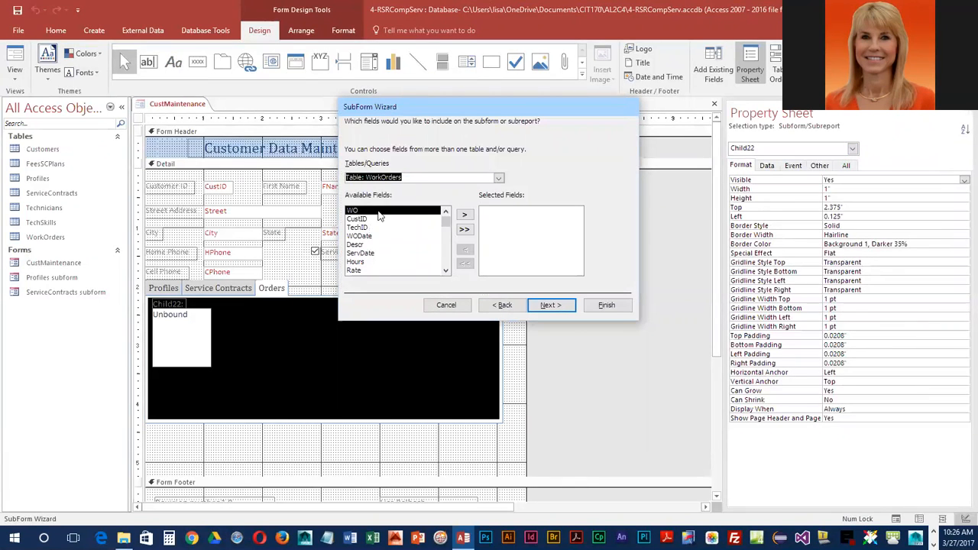
- Include the WO, WODate and Descr fields in the subform, link it to Customers using CustID, and finish the wizard
left_click(465, 215)
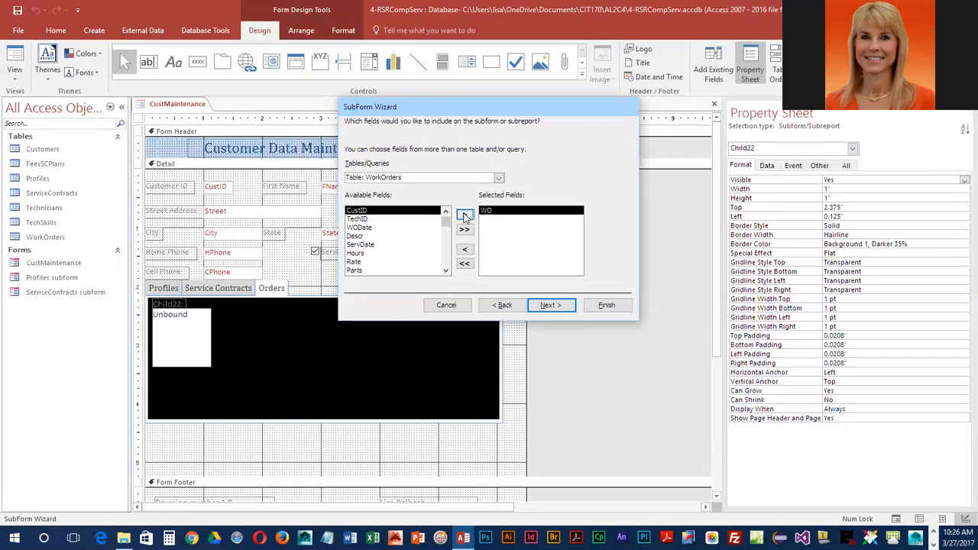
left_click(375, 228)
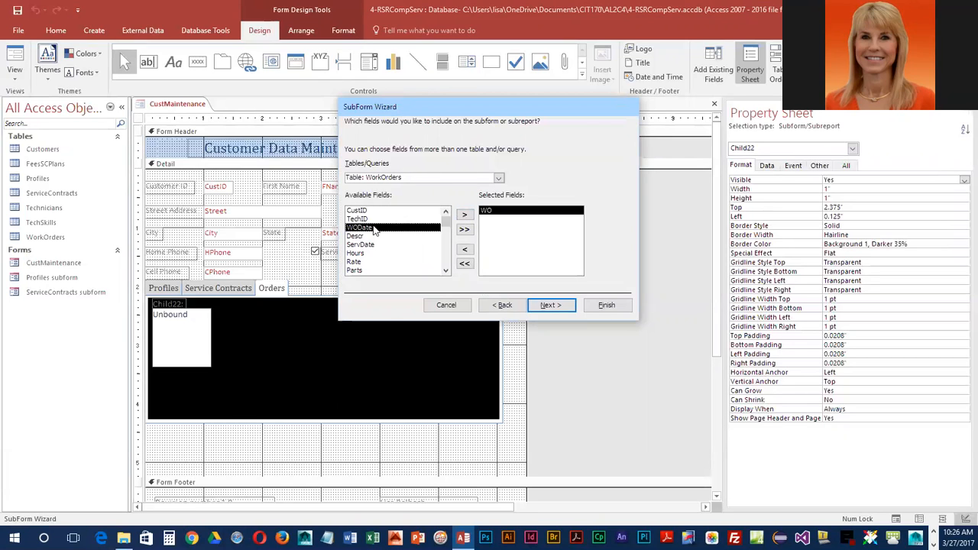
left_click(465, 216)
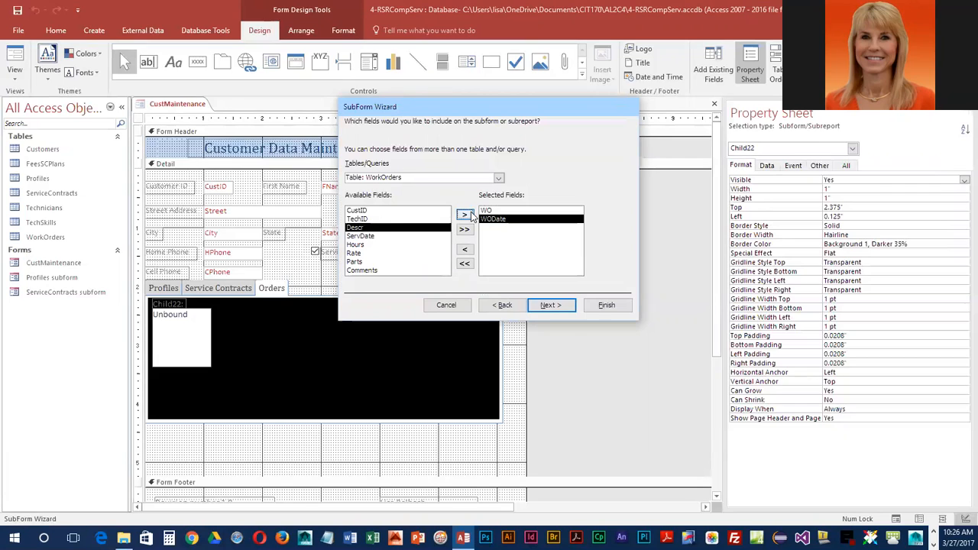
left_click(467, 216)
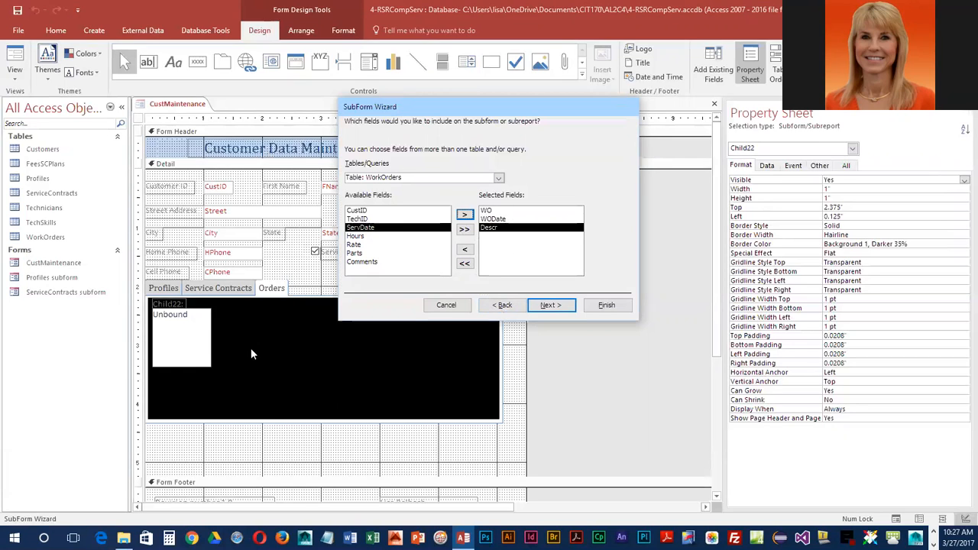
left_click(552, 305)
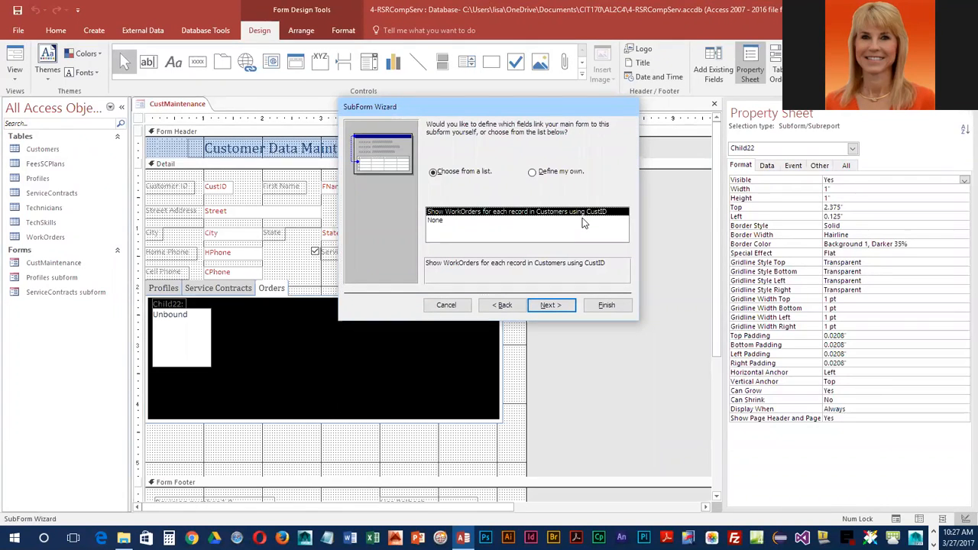
left_click(609, 305)
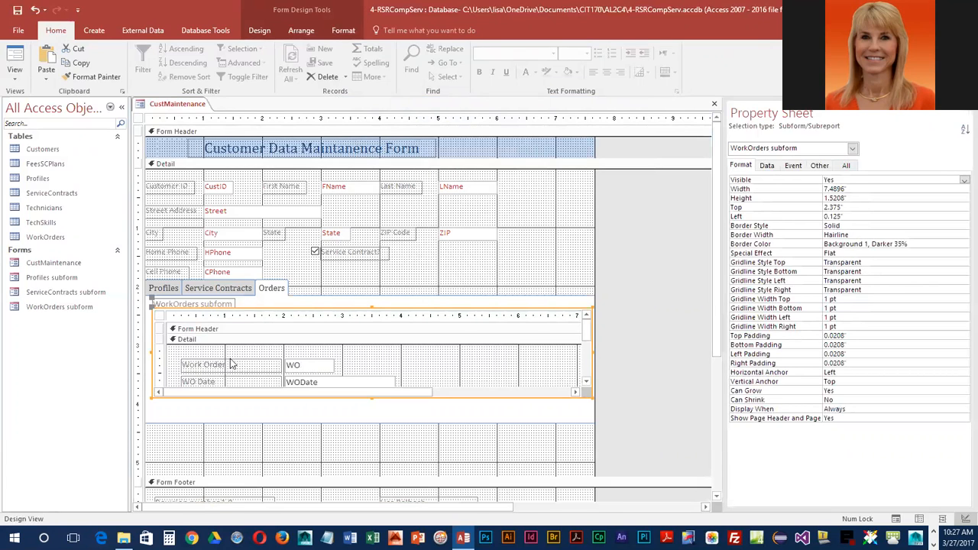
- Delete the WorkOrders subform's label and fit the subform against the upper-left corner of the Orders page at about 7.67" wide
left_click(196, 304)
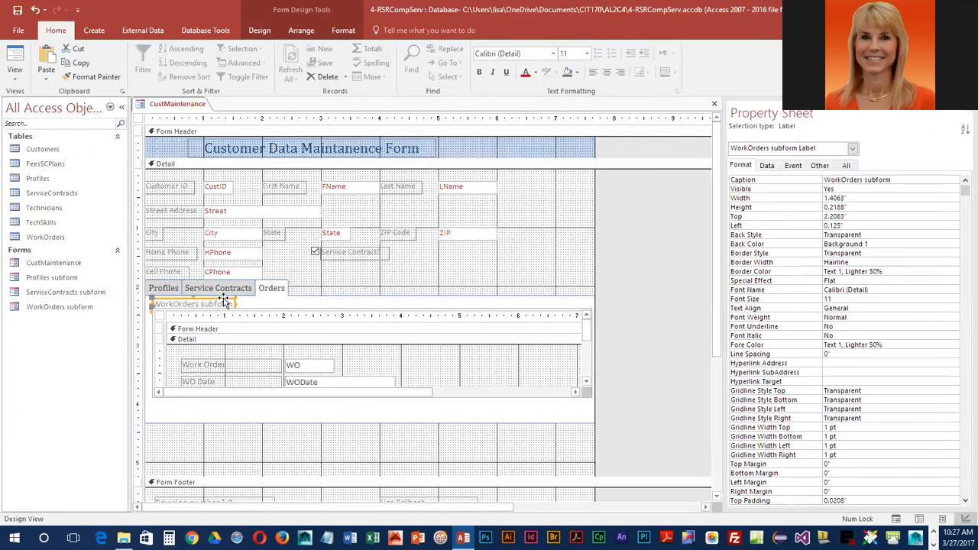
key("Delete")
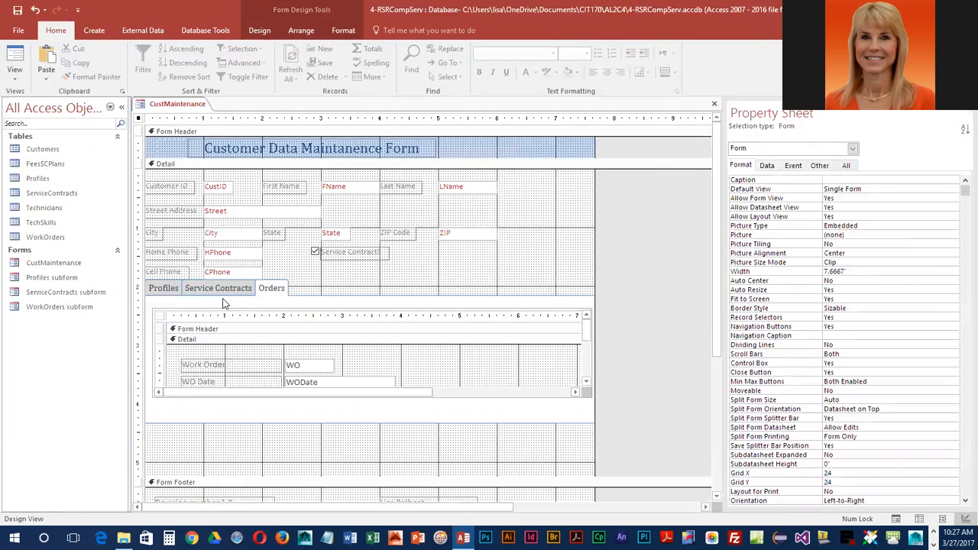
left_click(225, 310)
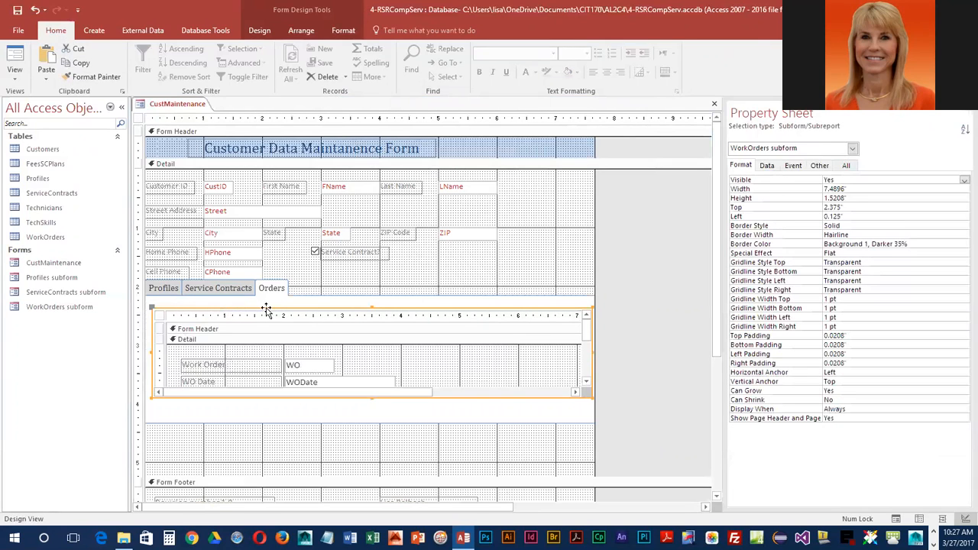
left_click(142, 301)
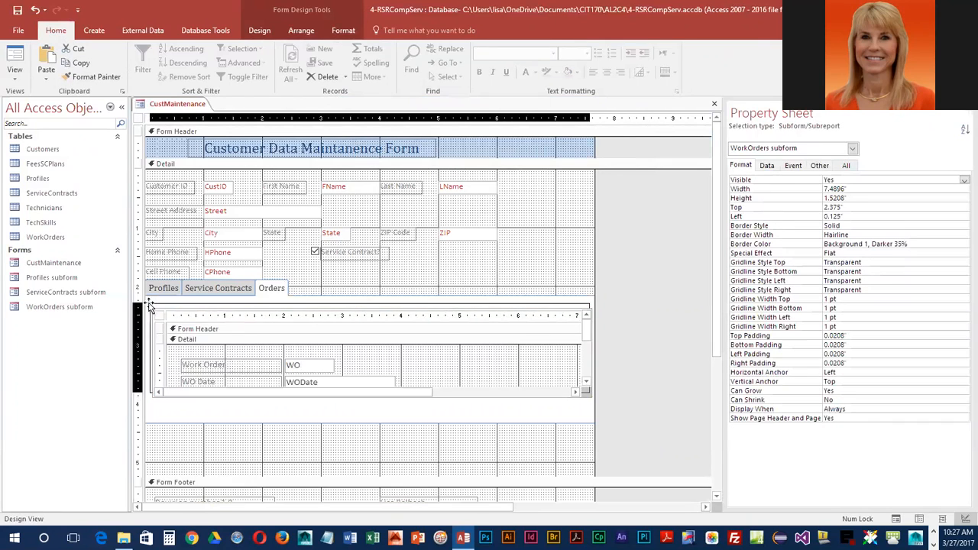
left_click_drag(142, 302, 135, 293)
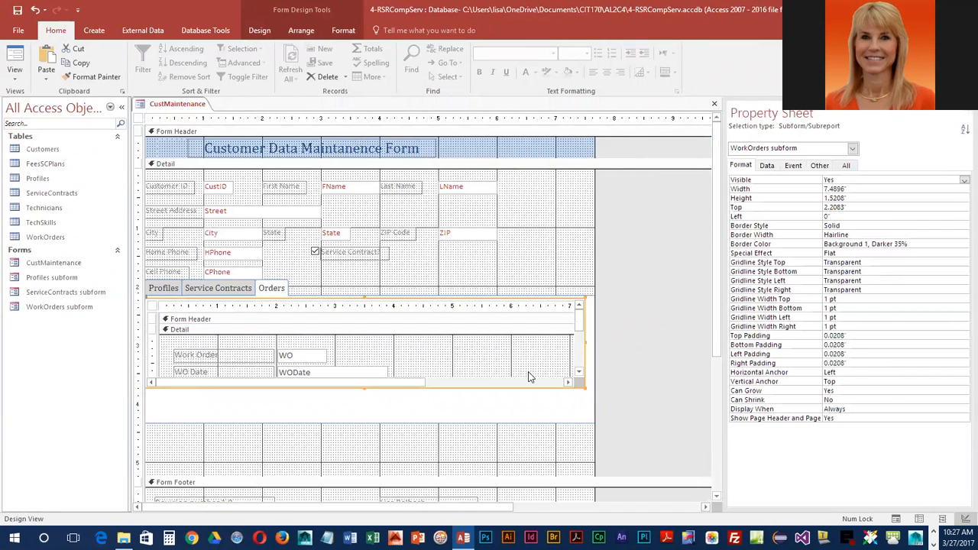
left_click_drag(586, 340, 598, 341)
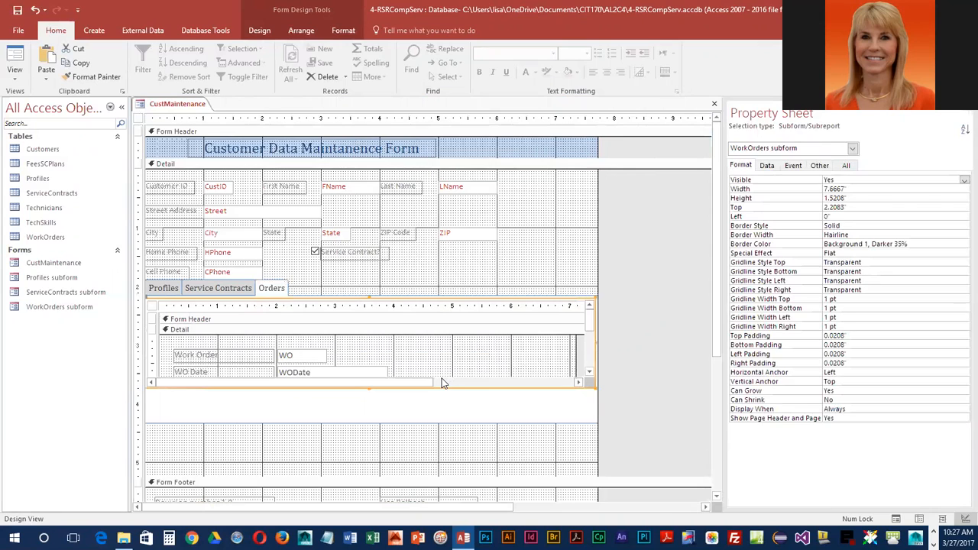
- Arrange the Work Order and WO Date labels side by side atop the subform's Detail section, with their narrowed text boxes directly beneath
left_click(207, 358)
left_click_drag(174, 351, 162, 337)
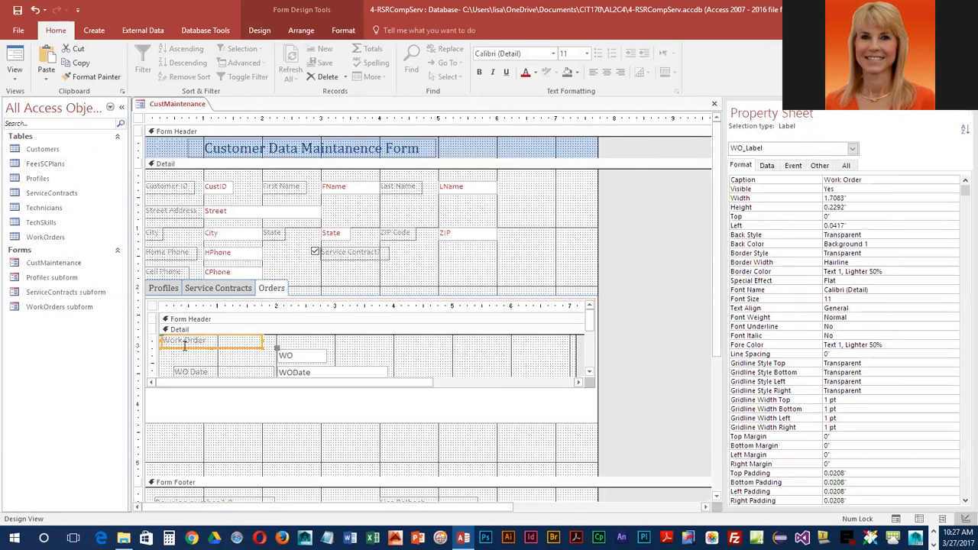
left_click_drag(281, 356, 221, 336)
left_click(249, 342)
left_click(216, 357)
left_click(175, 371)
left_click_drag(320, 339, 220, 350)
left_click_drag(331, 354, 287, 354)
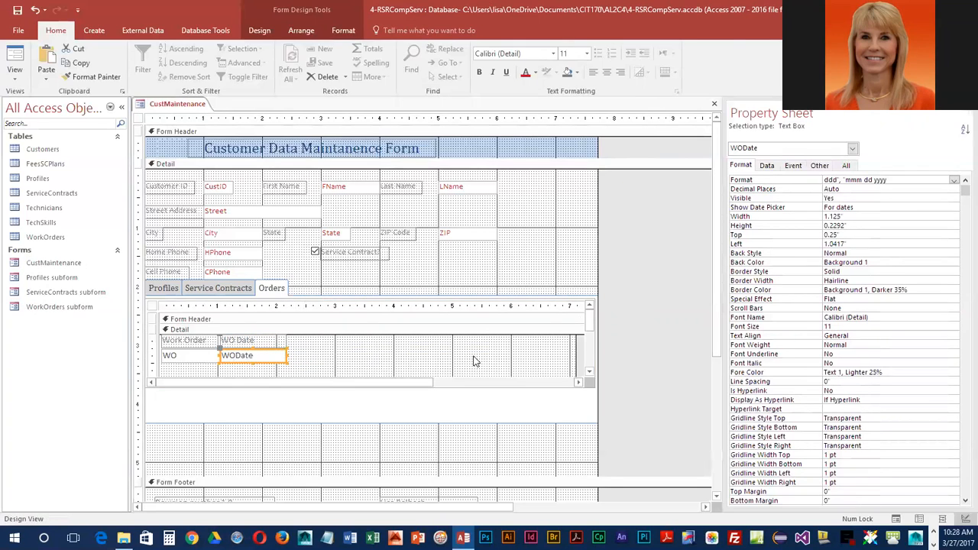
- Move the Description label beside the WO Date label and place the Descr text box directly beneath it
left_click(589, 372)
left_click(191, 367)
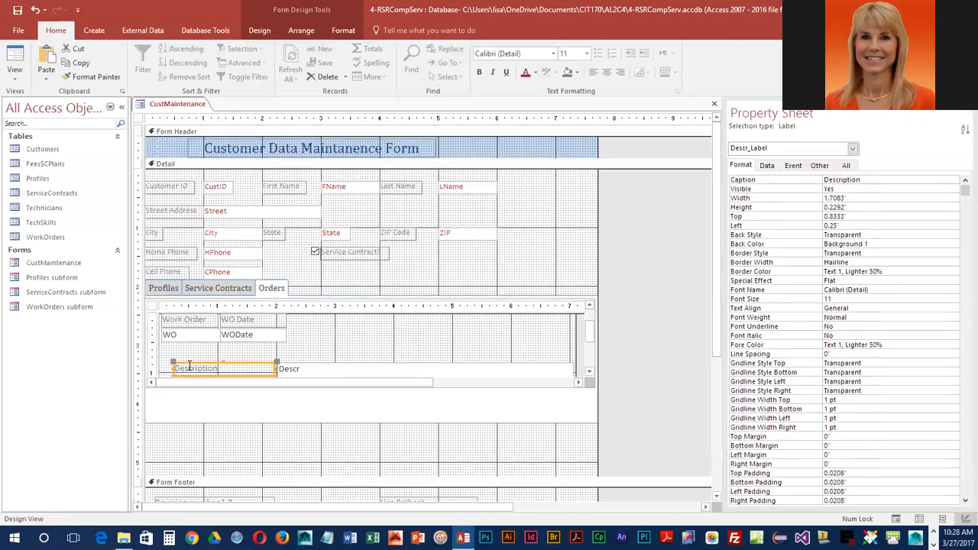
left_click_drag(169, 364, 288, 337)
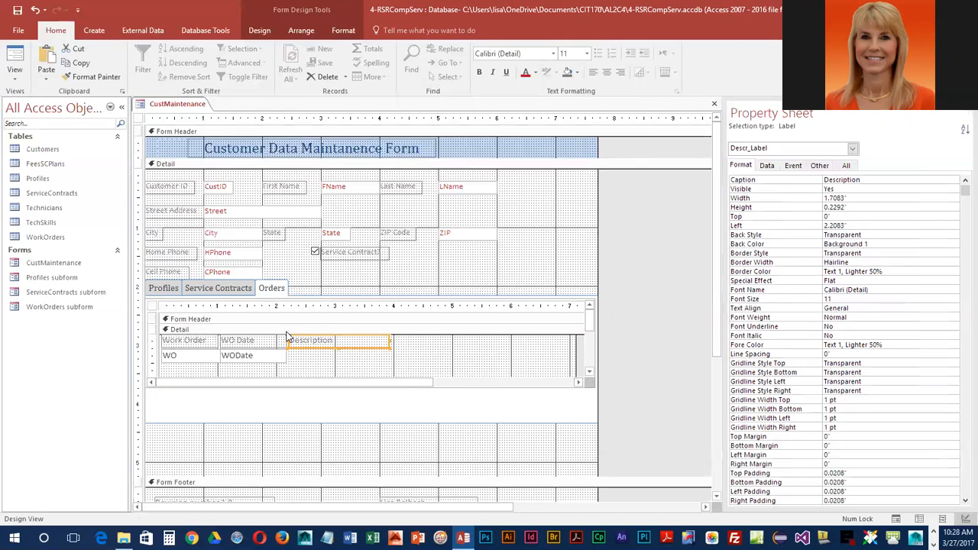
left_click(589, 371)
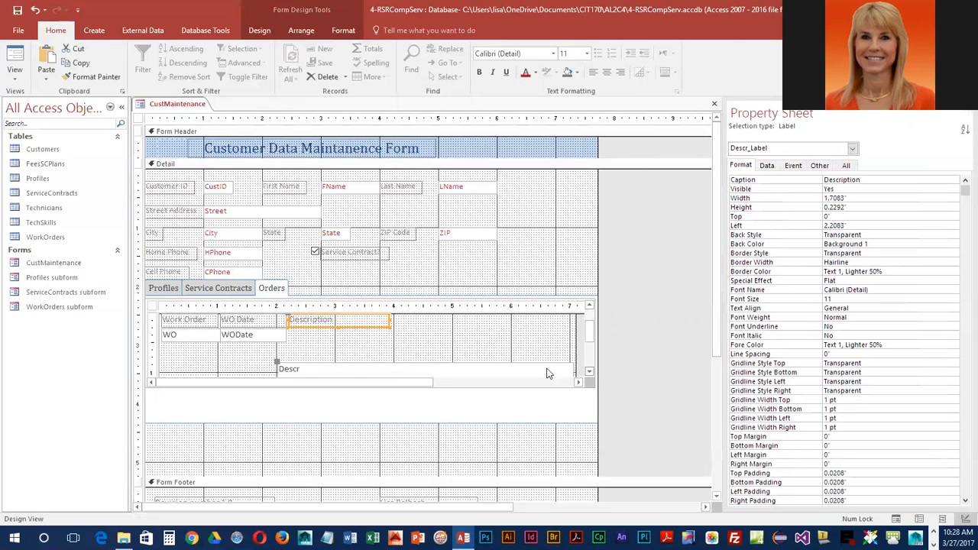
left_click_drag(276, 360, 284, 323)
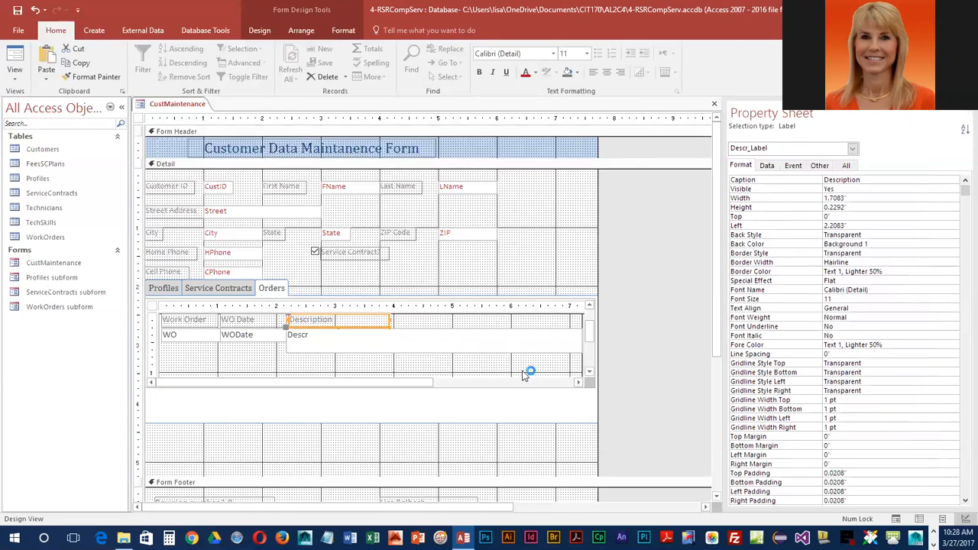
left_click(577, 383)
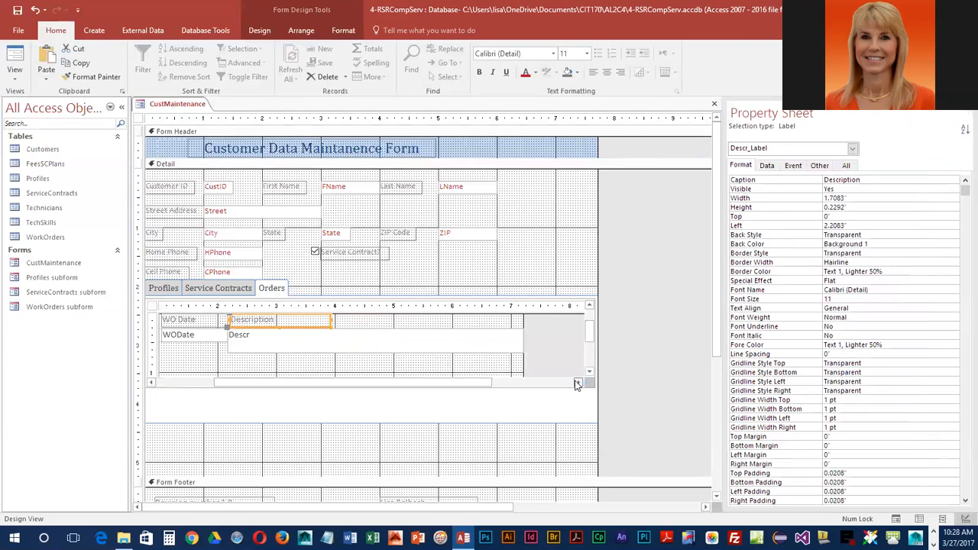
left_click_drag(497, 382, 380, 395)
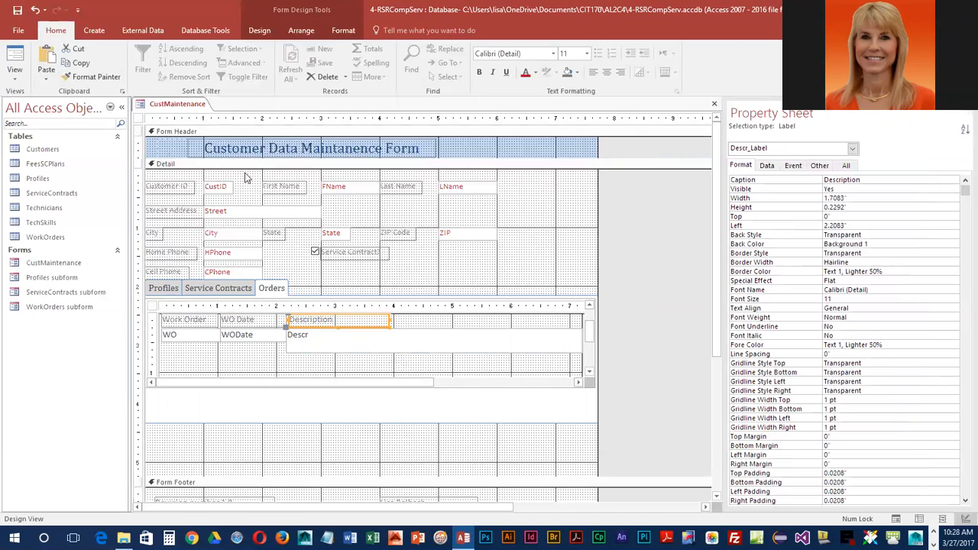
- Show the Orders page in Form View, fit its datasheet column widths to their contents, and save the form
left_click(13, 67)
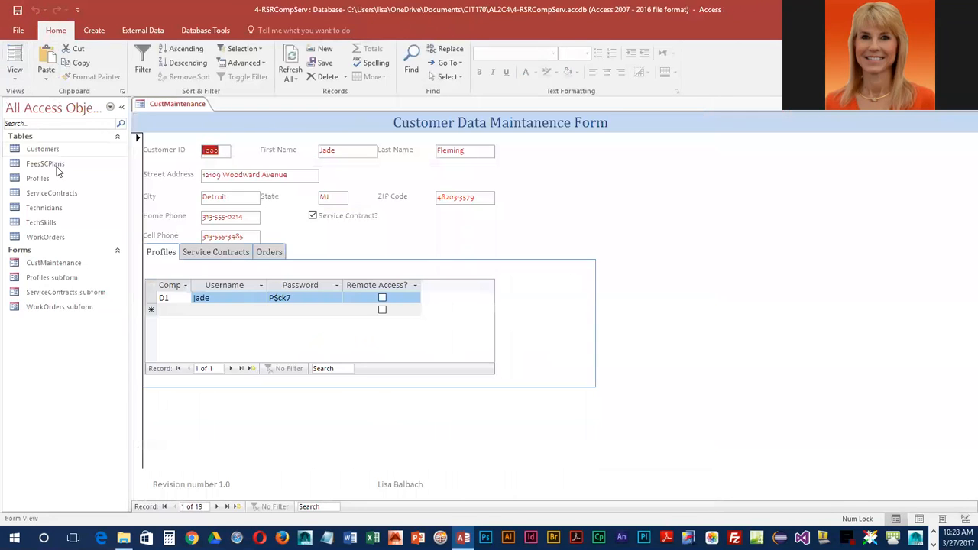
left_click(269, 251)
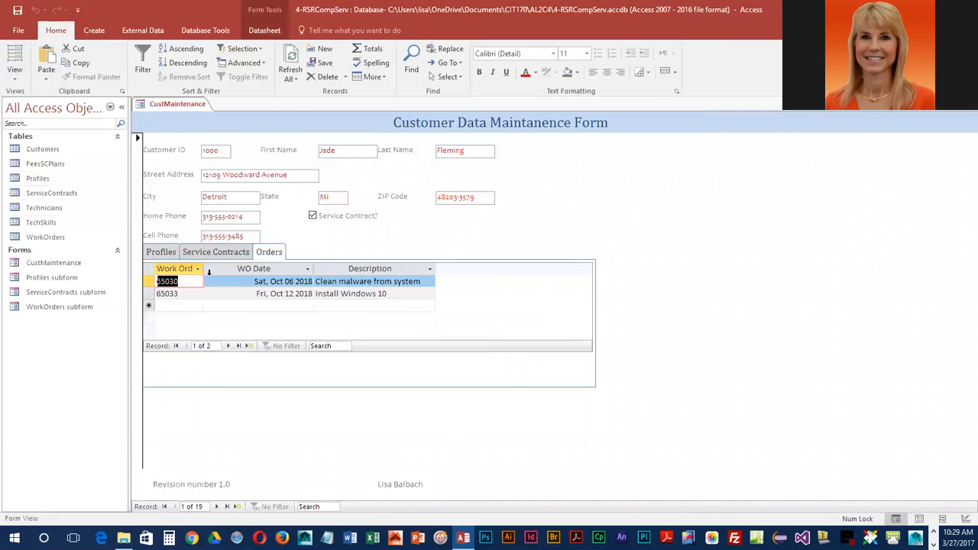
double_click(205, 271)
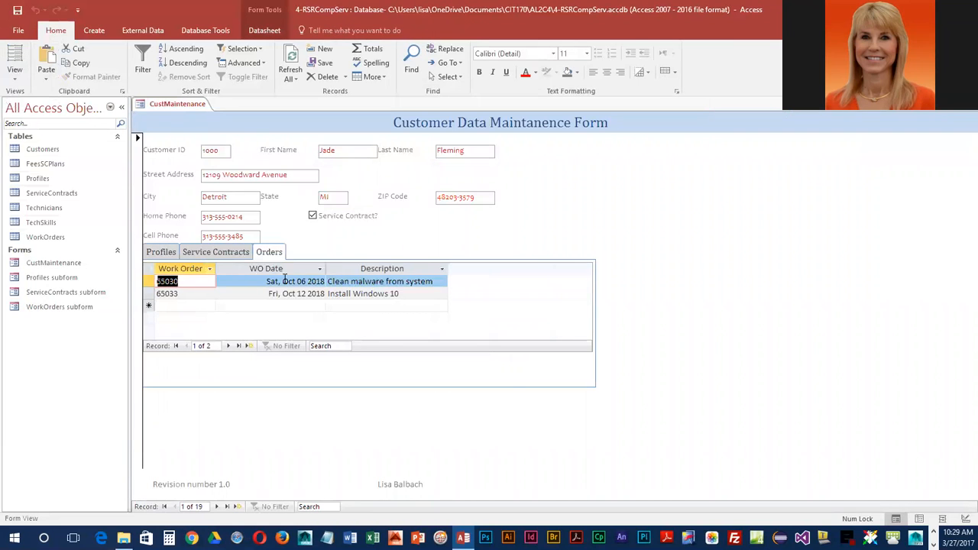
double_click(325, 269)
double_click(403, 268)
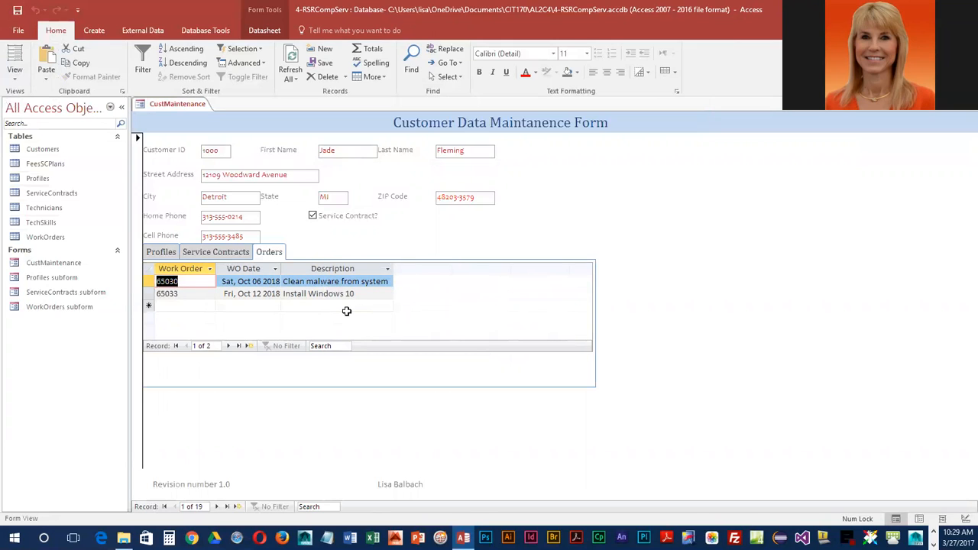
left_click(18, 10)
- In Design View, move the whole tab control down to about 2.25" from the Detail section's top edge and save the form
left_click(14, 71)
left_click(52, 179)
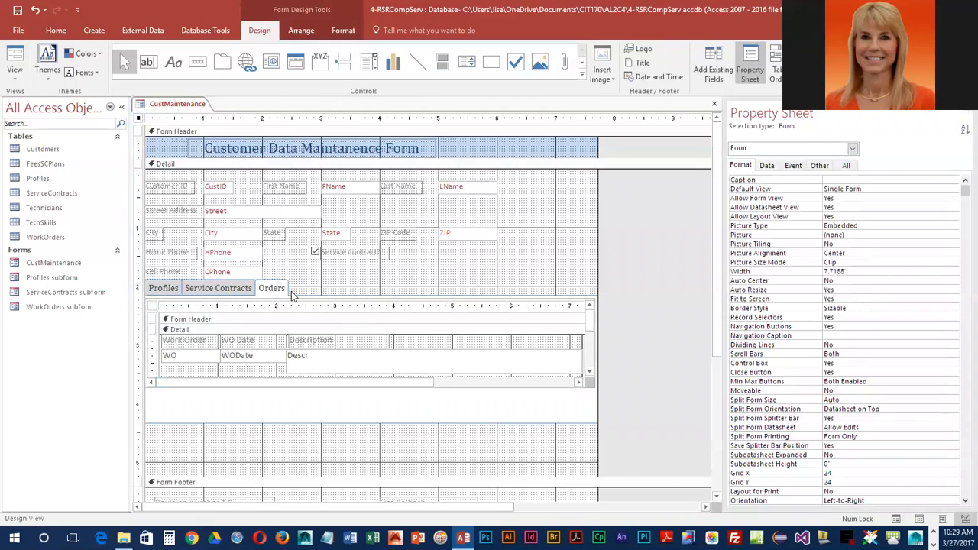
left_click(278, 281)
left_click_drag(277, 281, 278, 302)
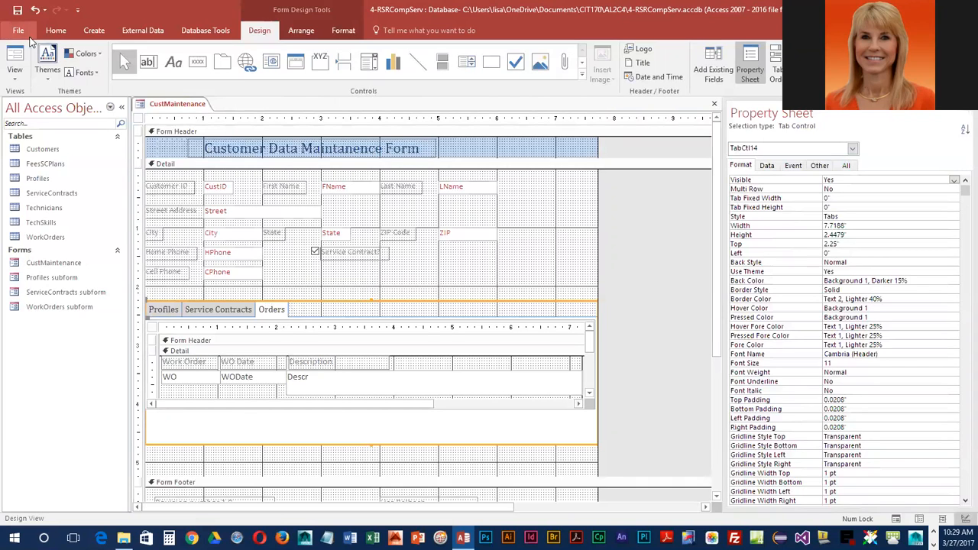
left_click(16, 12)
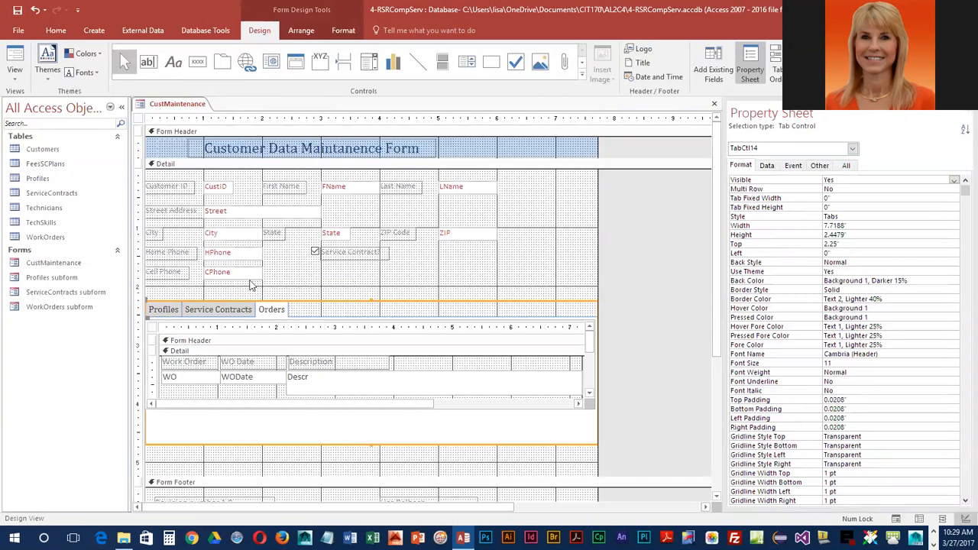
- In Form View, fit the Work Order and WO Date columns on the Orders page to their contents
left_click(15, 60)
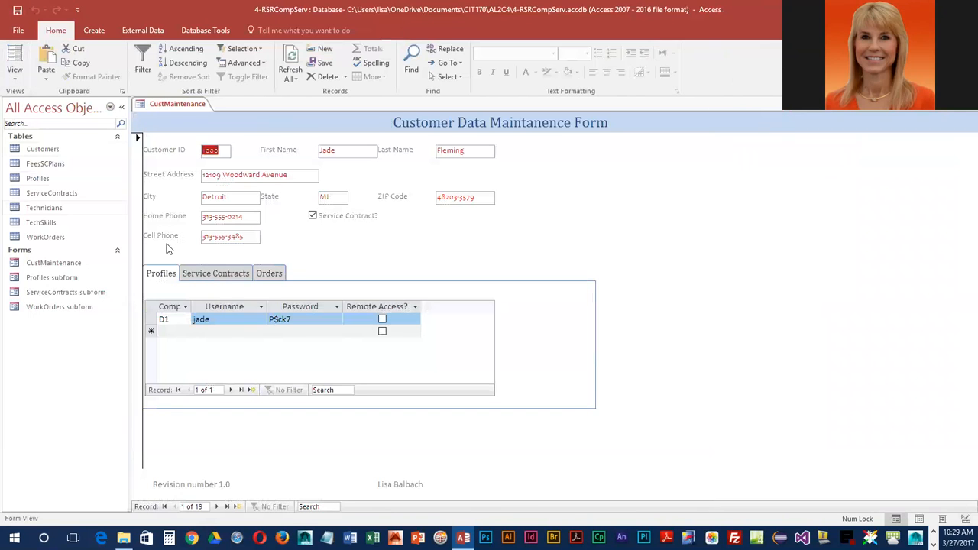
left_click(216, 275)
left_click(267, 277)
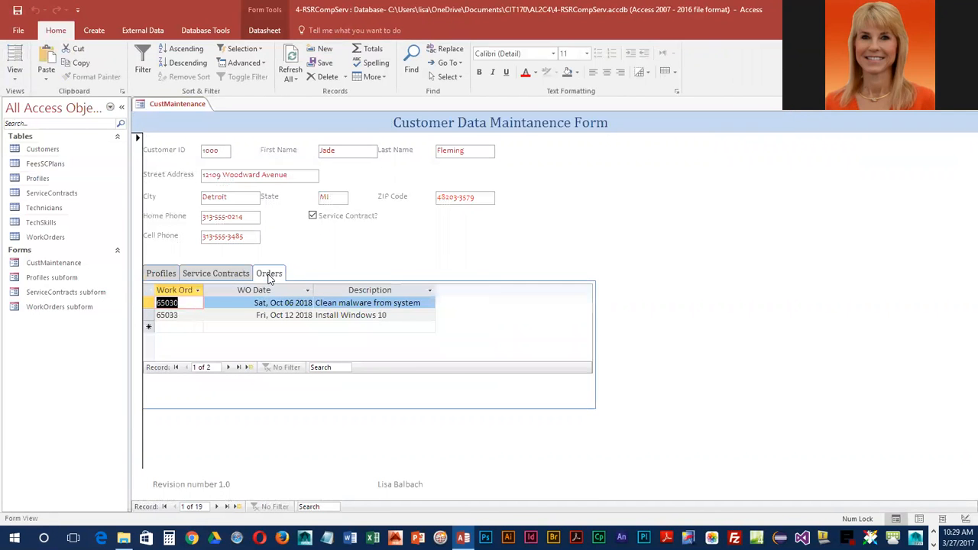
double_click(204, 289)
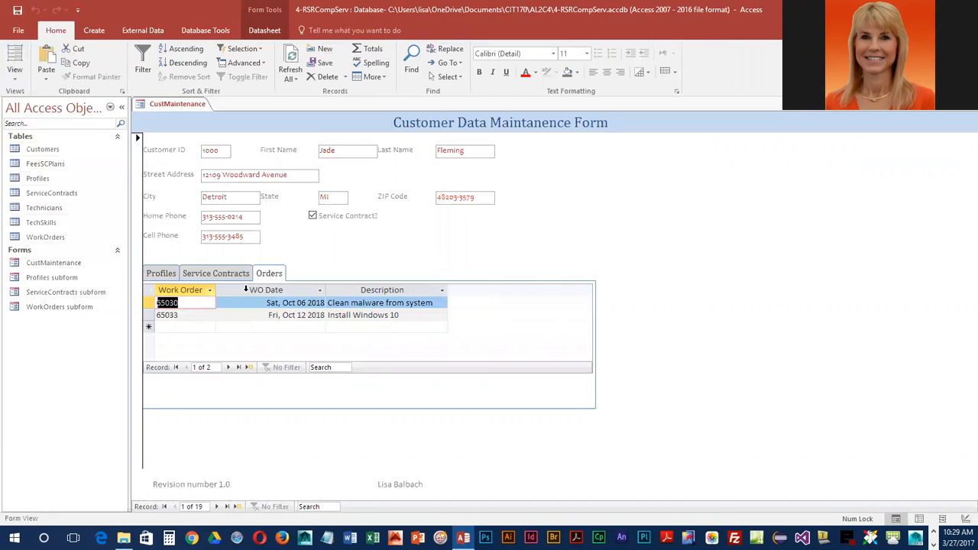
double_click(325, 290)
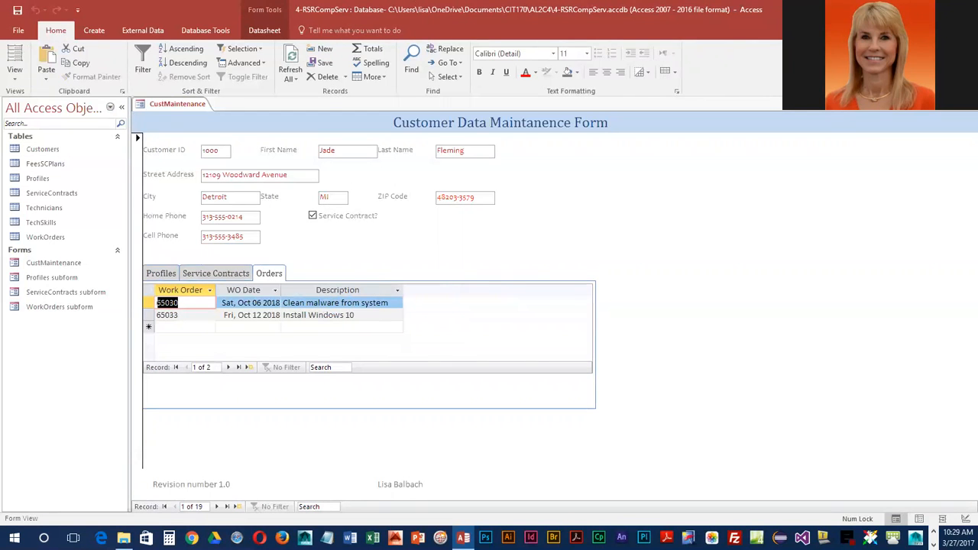
- Fit the Service Contract No., Start Date and End Date columns on the Service Contracts page to their contents
left_click(227, 275)
double_click(198, 300)
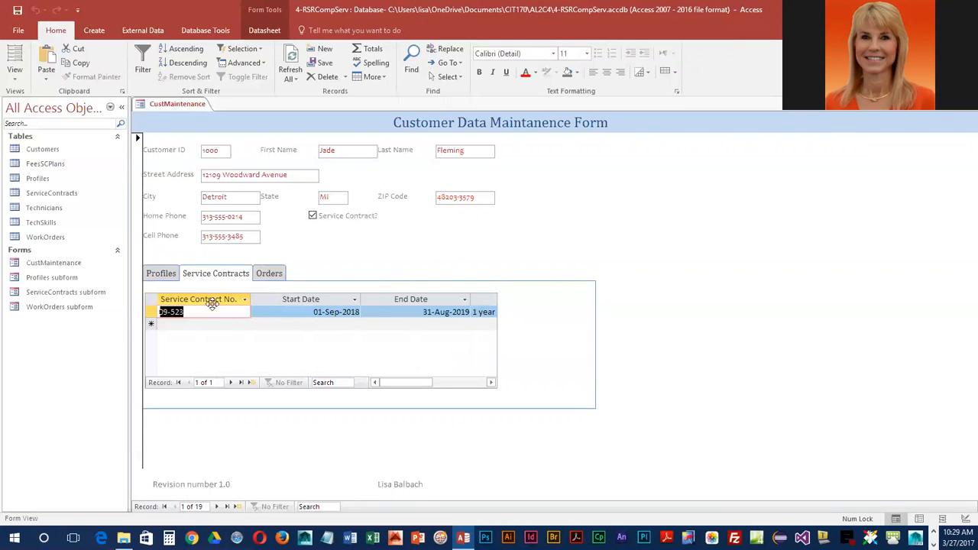
left_click(357, 301)
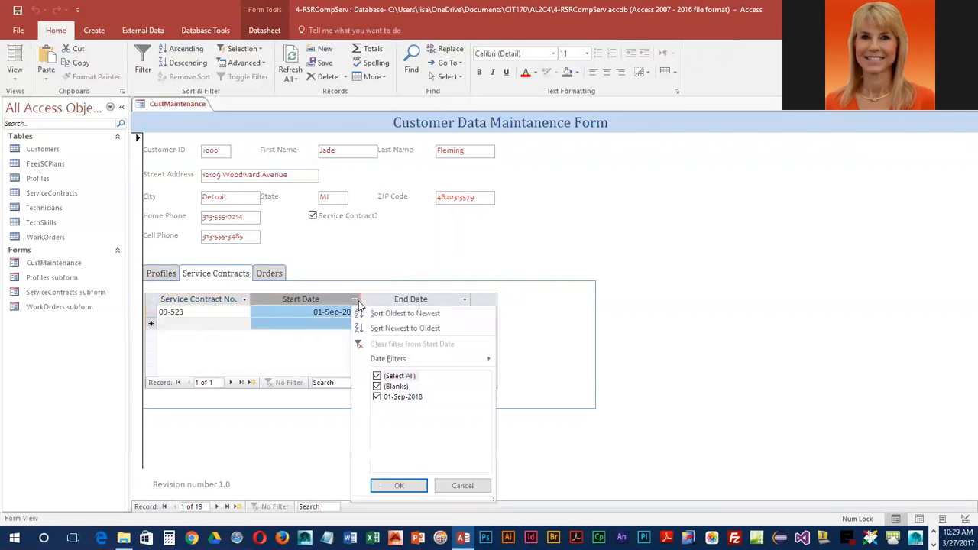
left_click(361, 299)
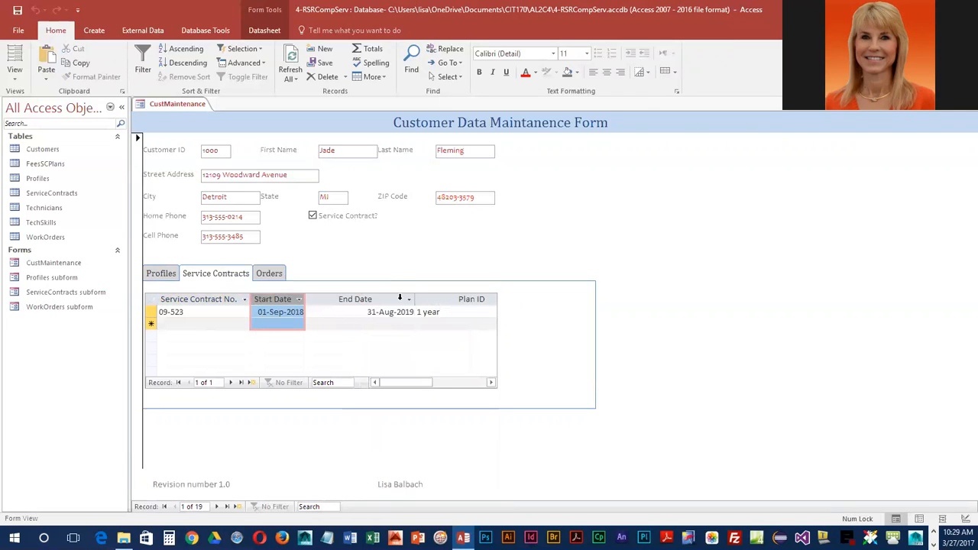
double_click(414, 298)
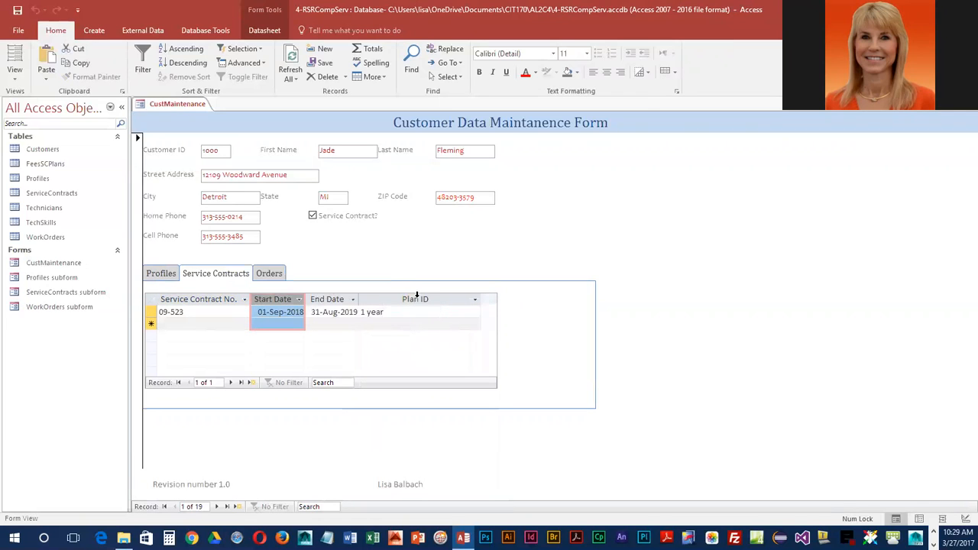
- Fit the Plan ID column on the Service Contracts page and the Computer ID column on the Profiles page to their contents
double_click(480, 301)
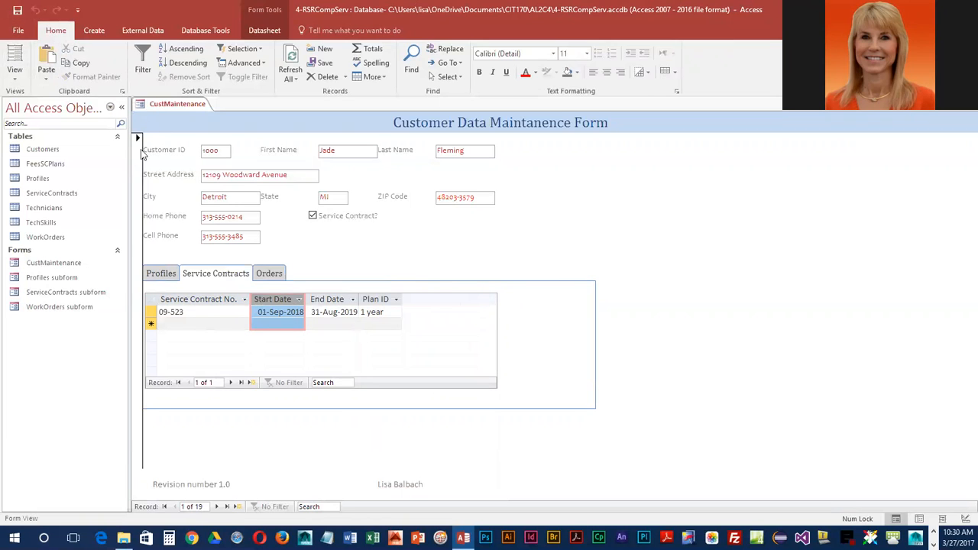
left_click(166, 276)
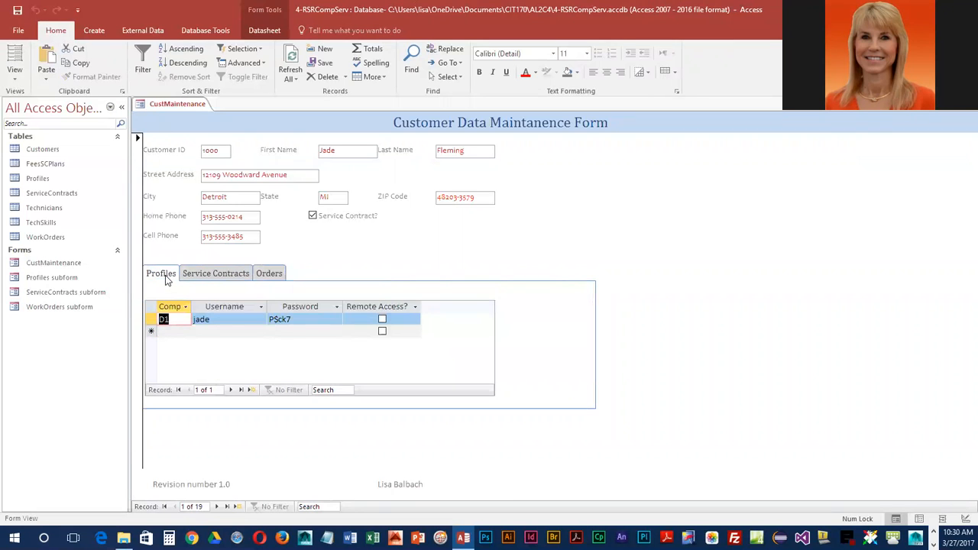
double_click(191, 306)
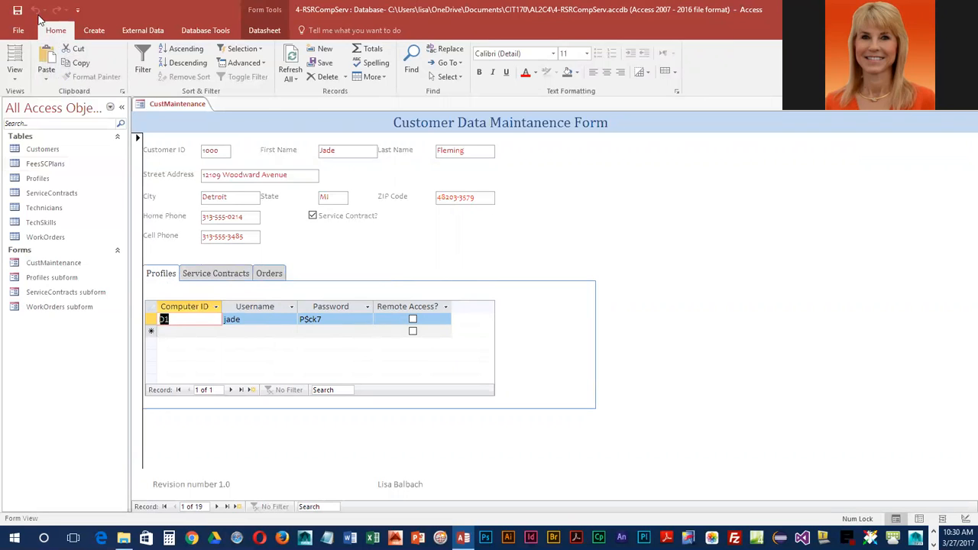
- Close and reopen the CustMaintenance form, and check the column widths on the Service Contracts and Orders pages
right_click(174, 107)
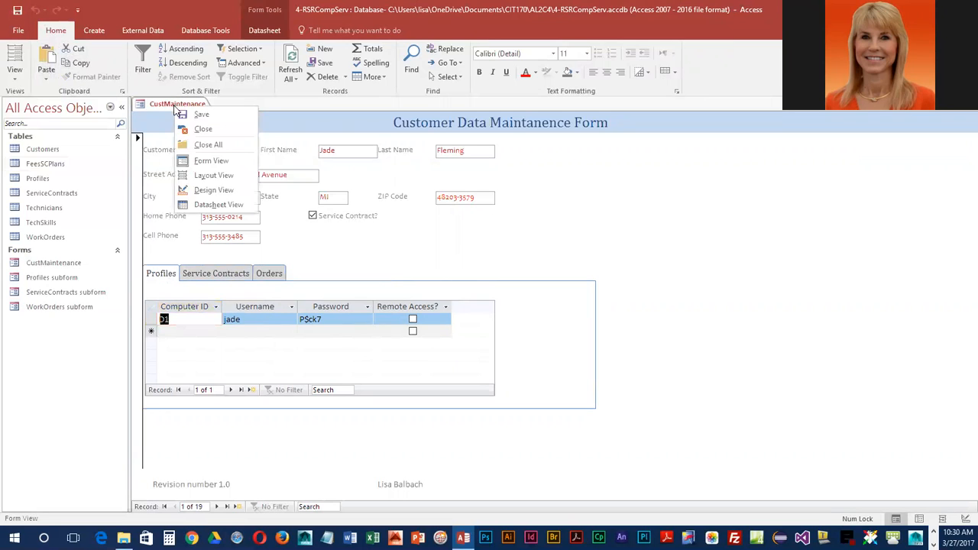
left_click(187, 130)
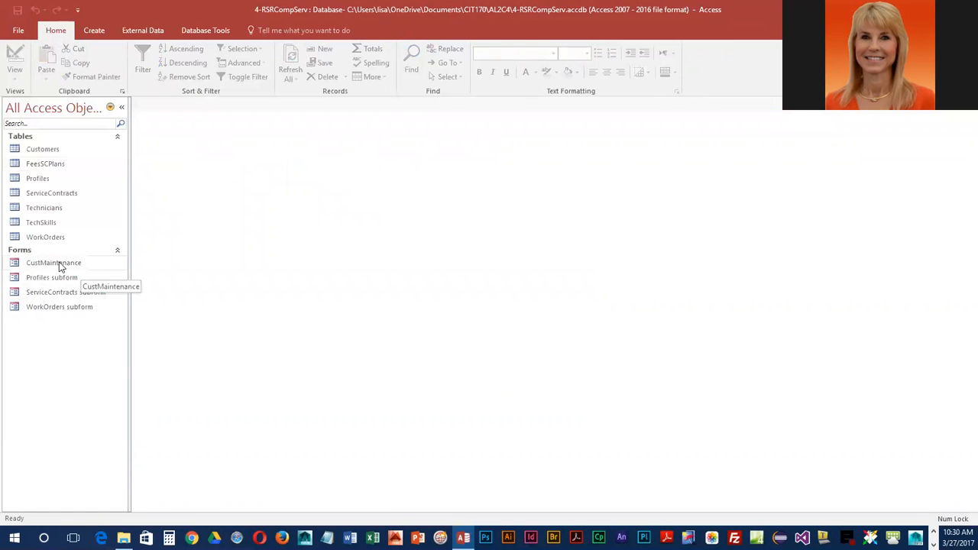
left_click(17, 264)
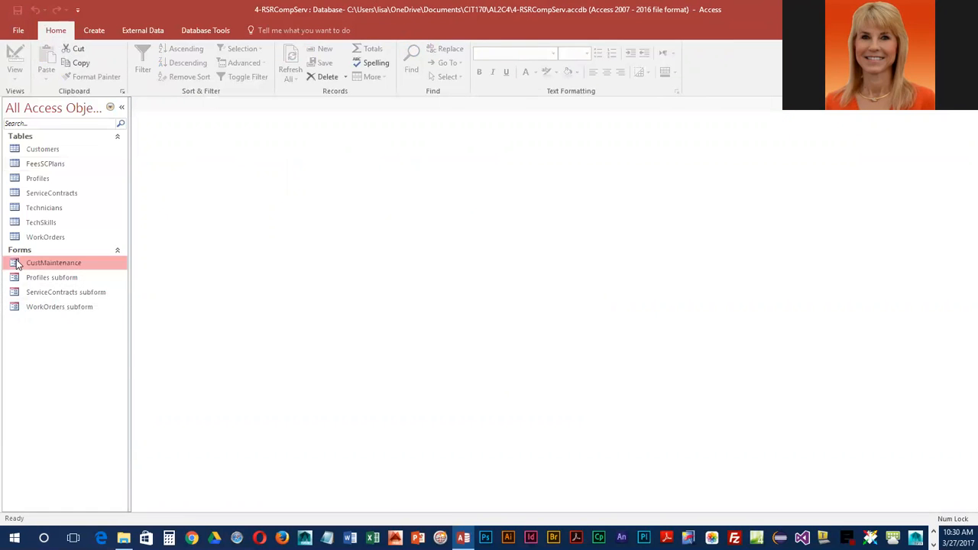
double_click(16, 265)
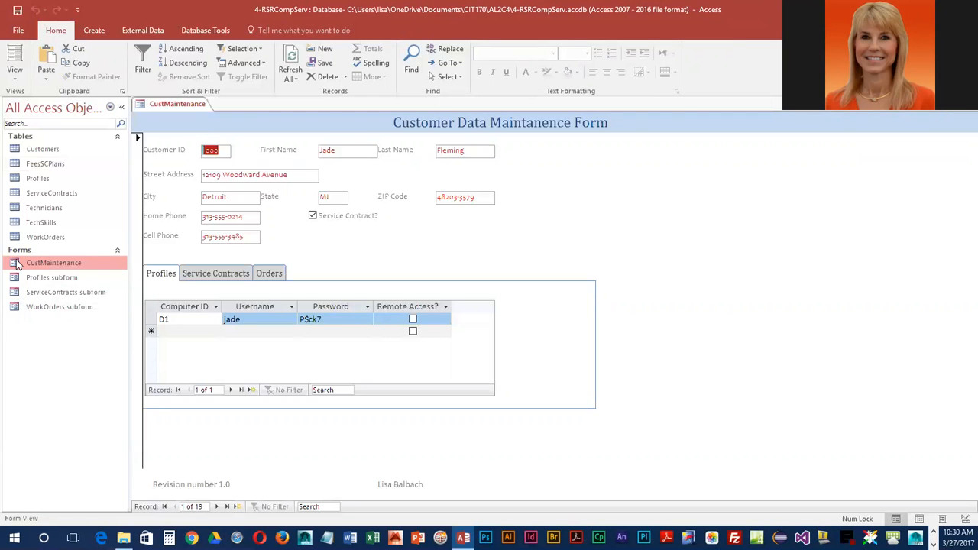
left_click(216, 273)
left_click(270, 275)
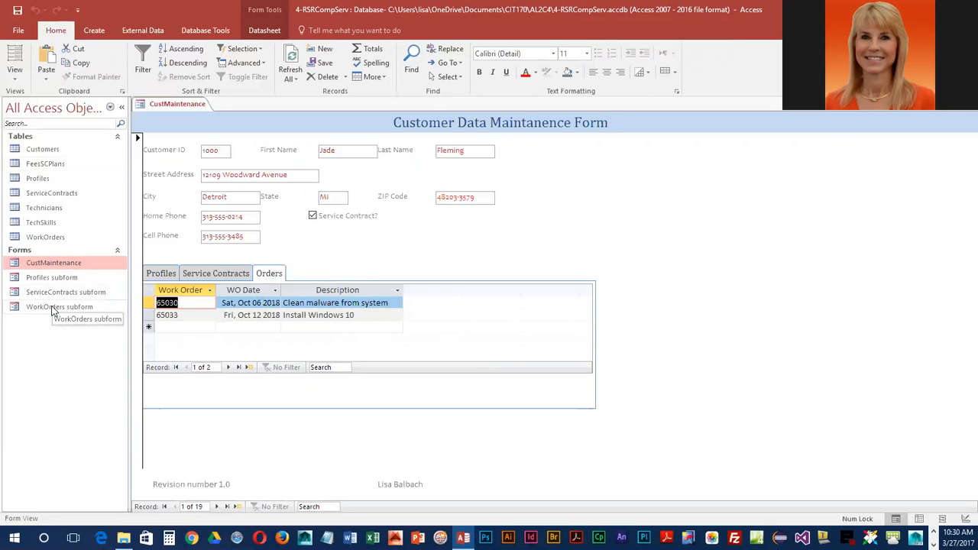
- Open the Profiles, ServiceContracts and WorkOrders subforms as separate datasheets to check their column widths
double_click(52, 279)
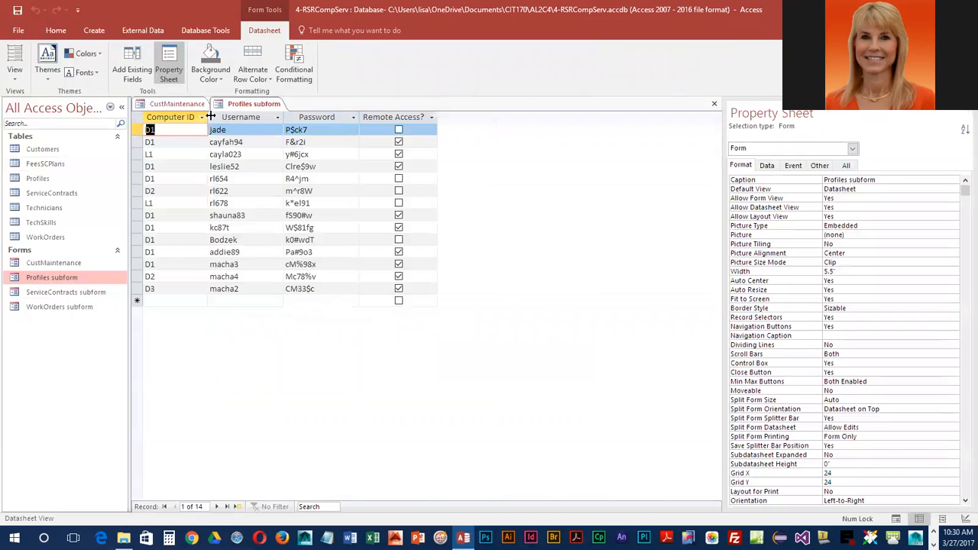
double_click(95, 294)
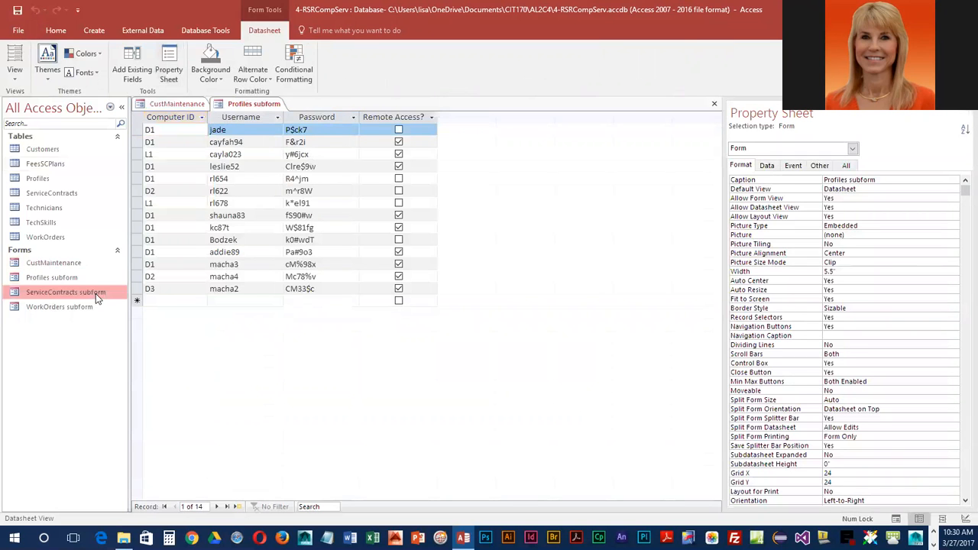
double_click(83, 308)
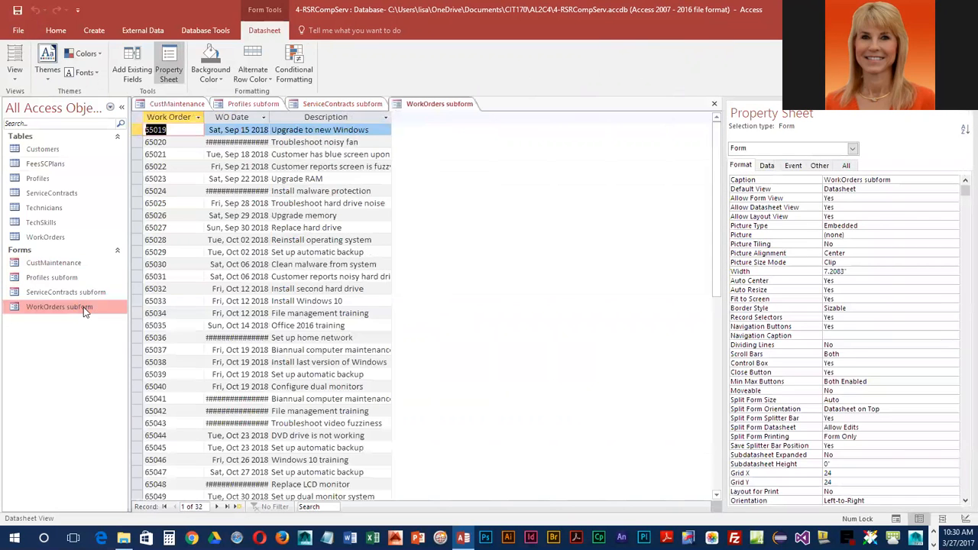
- Fit the WO Date column of the WorkOrders subform to its contents, save the subform, and close all open forms
left_click(268, 117)
left_click(269, 114)
double_click(269, 113)
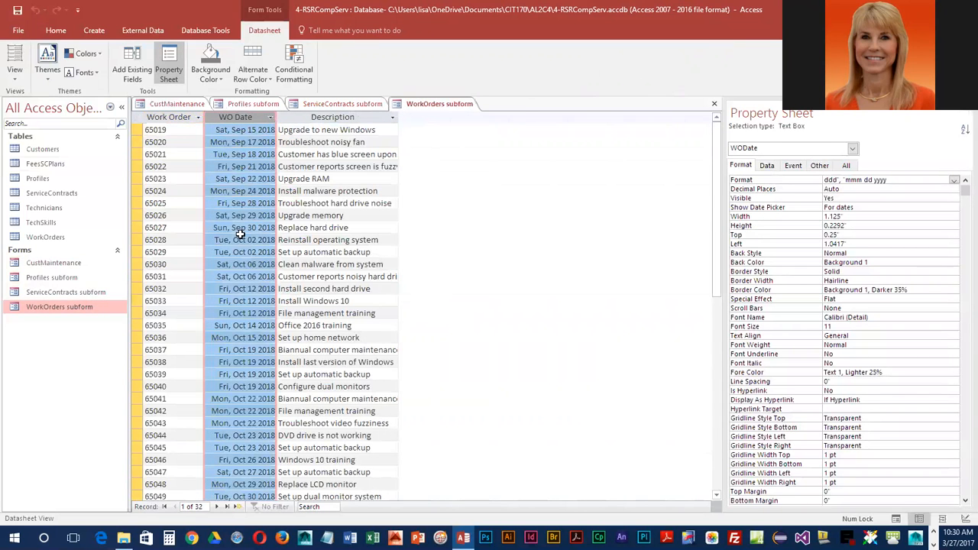
left_click(16, 9)
right_click(265, 106)
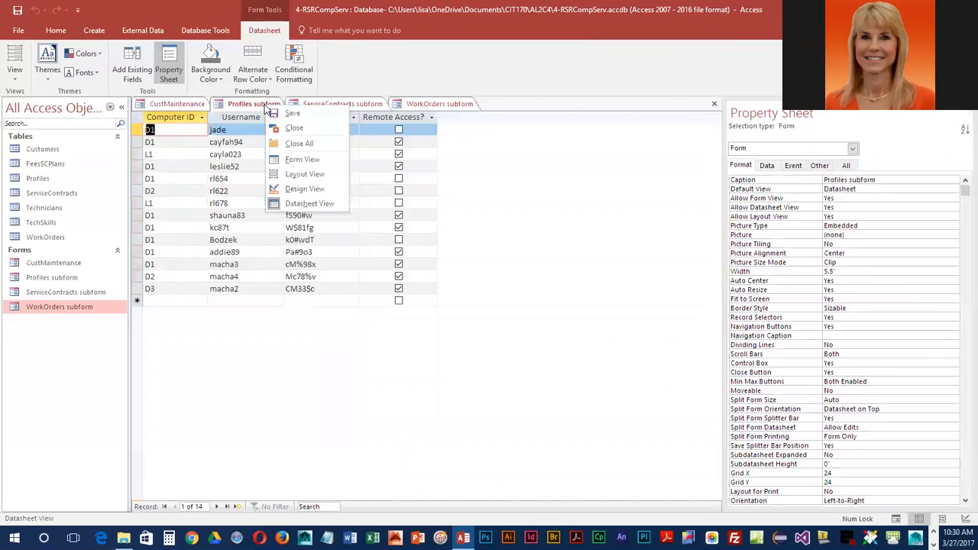
left_click(295, 143)
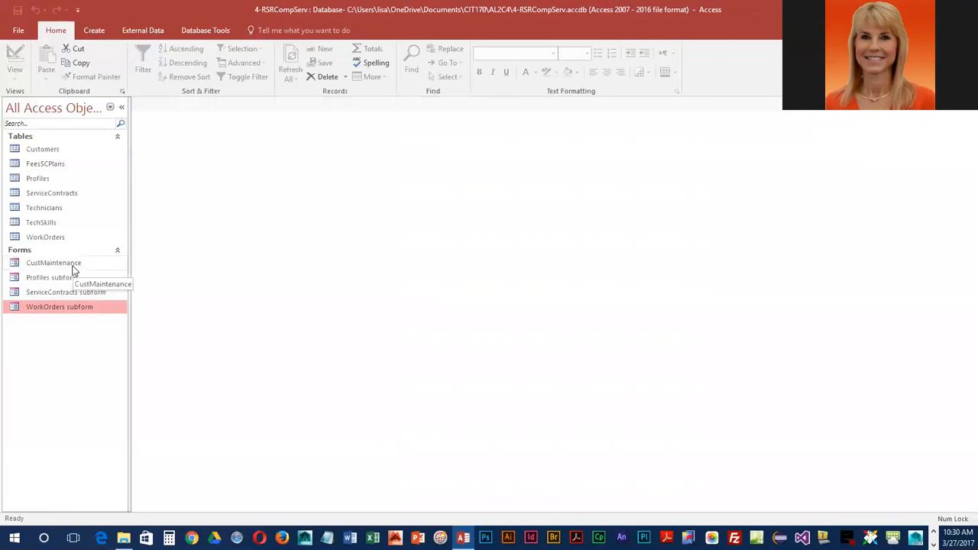
- Reopen the CustMaintenance form, review its Service Contracts and Orders pages, and close the form
double_click(73, 266)
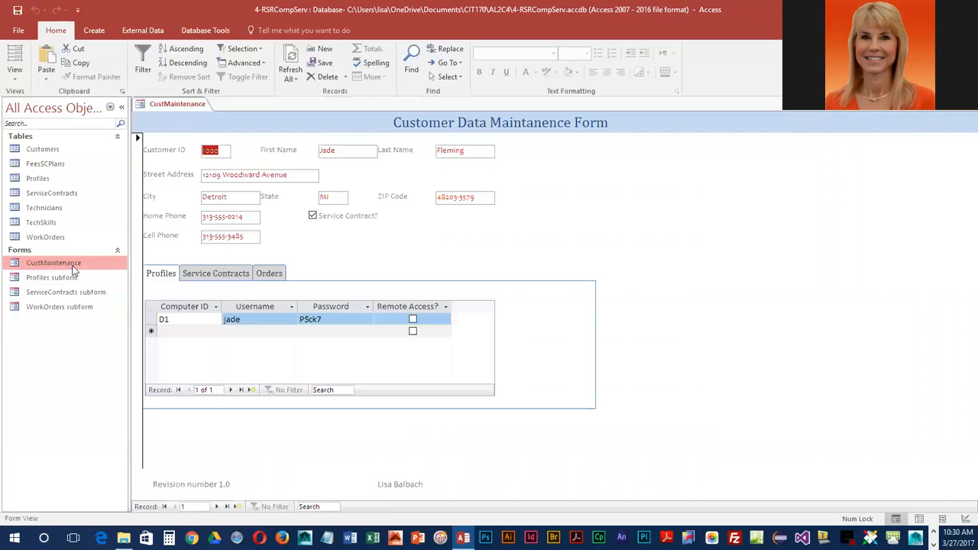
left_click(230, 275)
left_click(270, 273)
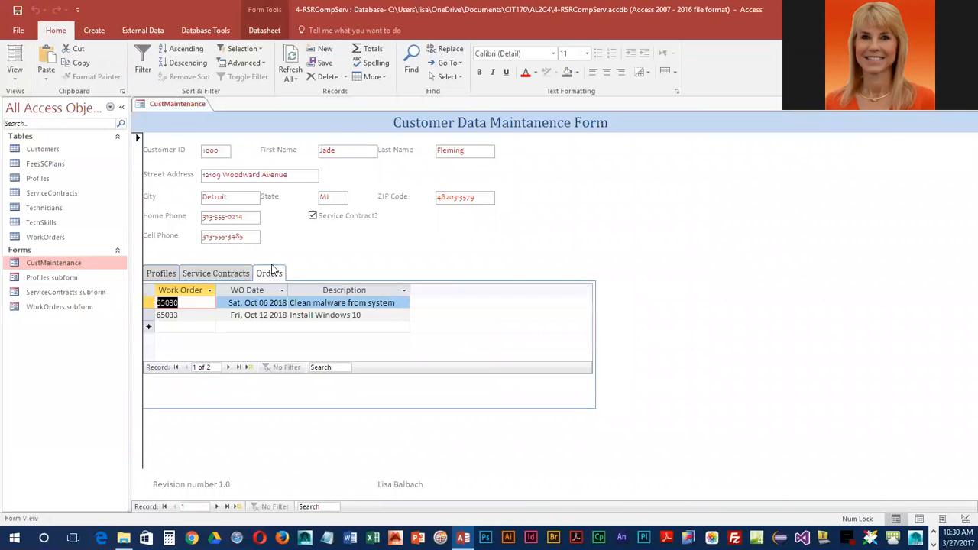
left_click(223, 272)
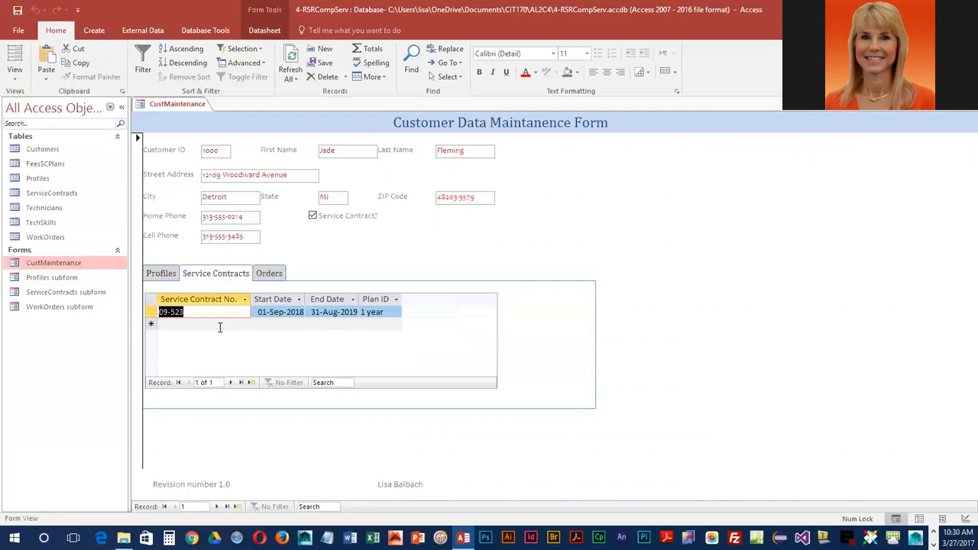
right_click(181, 110)
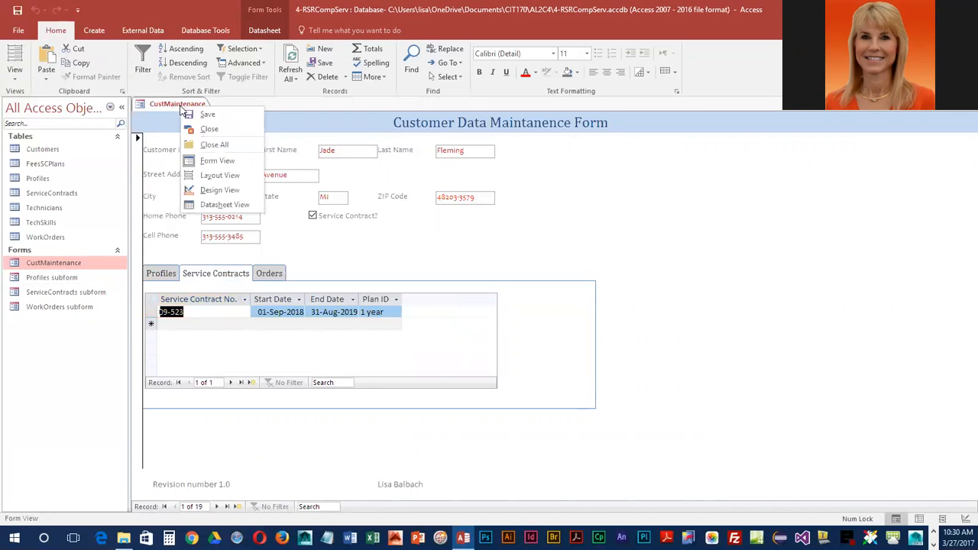
left_click(203, 129)
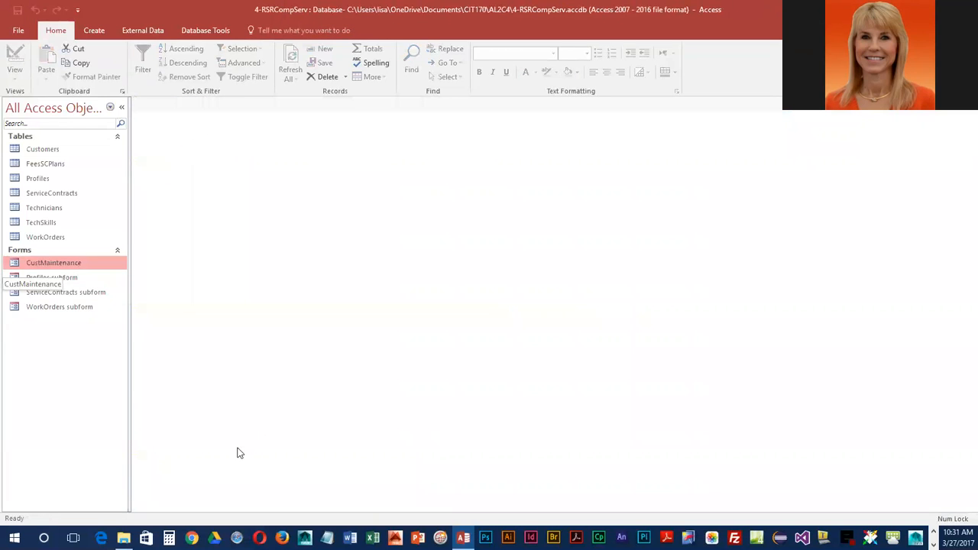